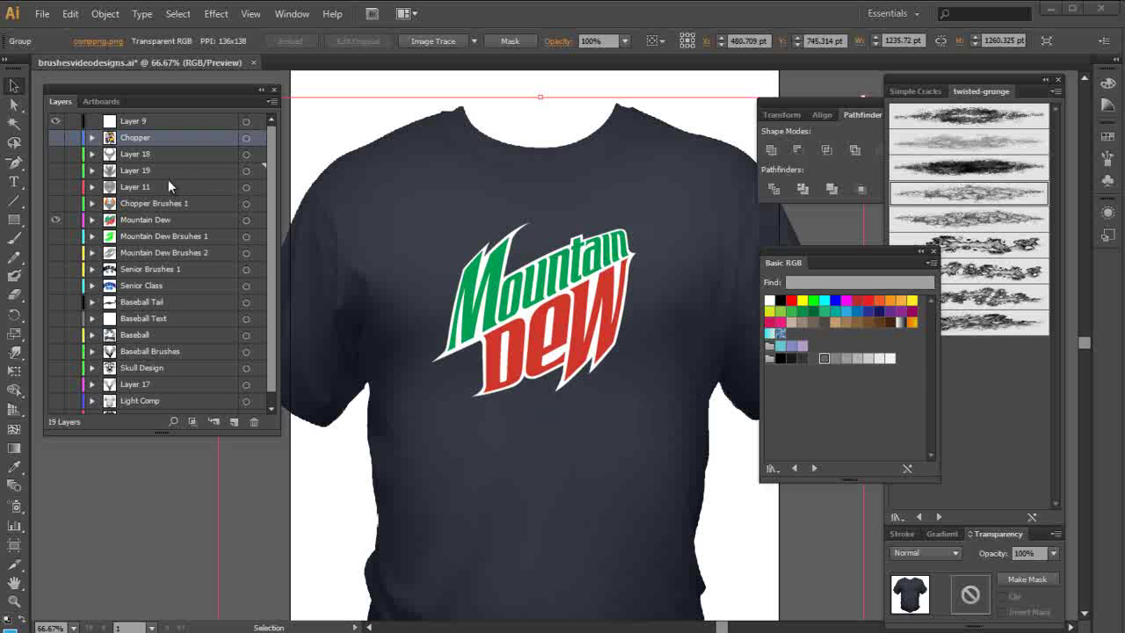
Step: Add Layer 20 above the Mountain Dew layer and load the Brush - Warped Abstract library
left_click(148, 220)
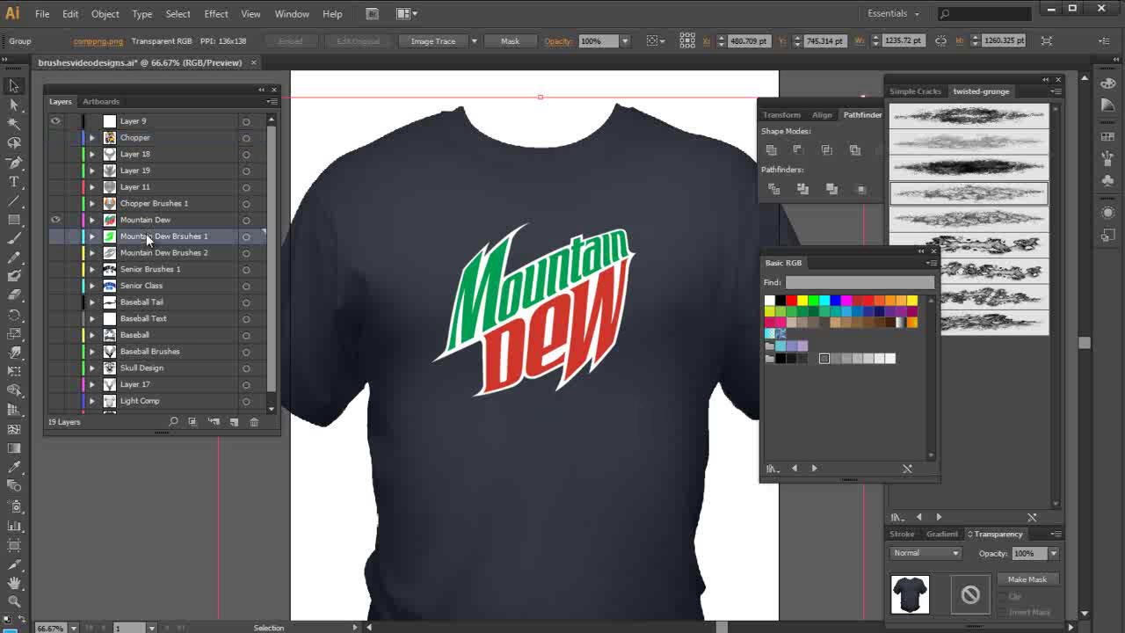
left_click(234, 420)
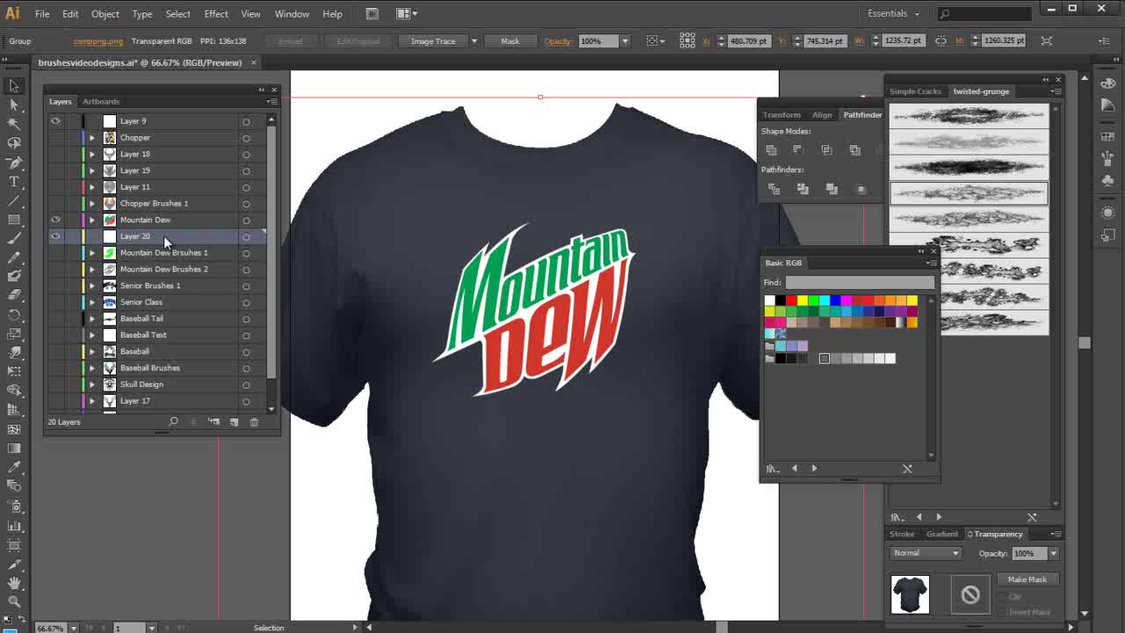
left_click(897, 518)
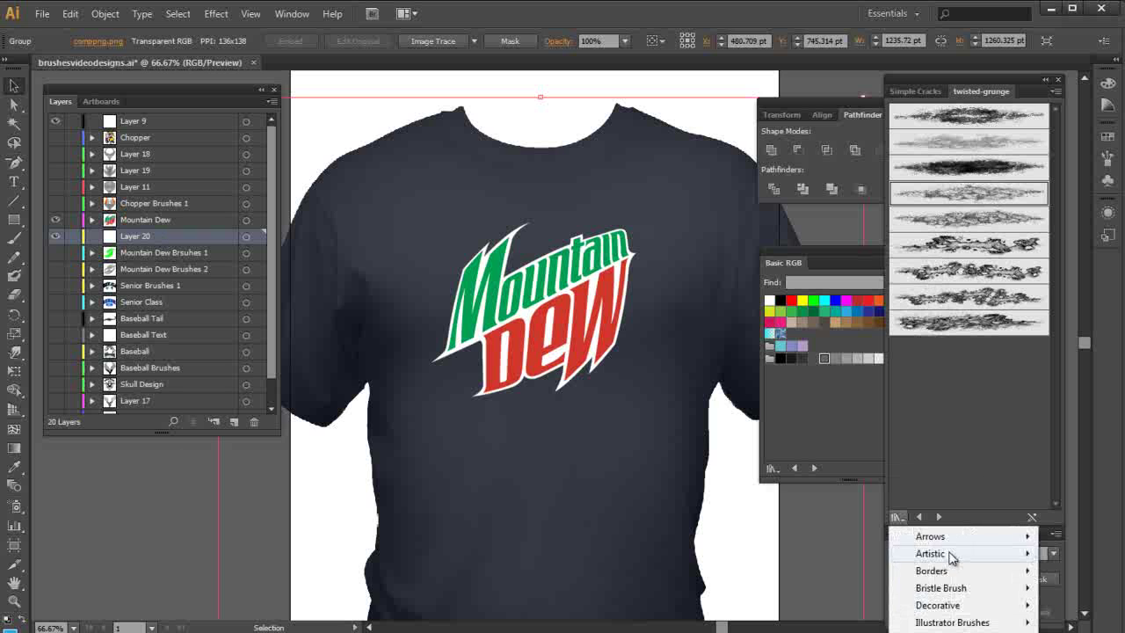
mouse_move(1002, 621)
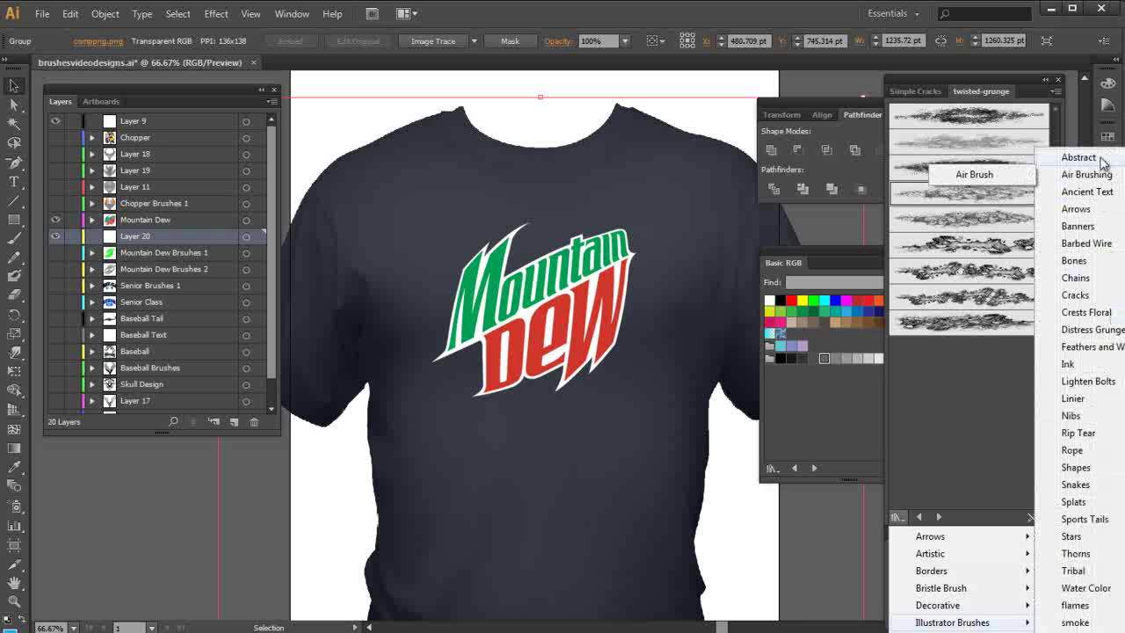
mouse_move(1103, 162)
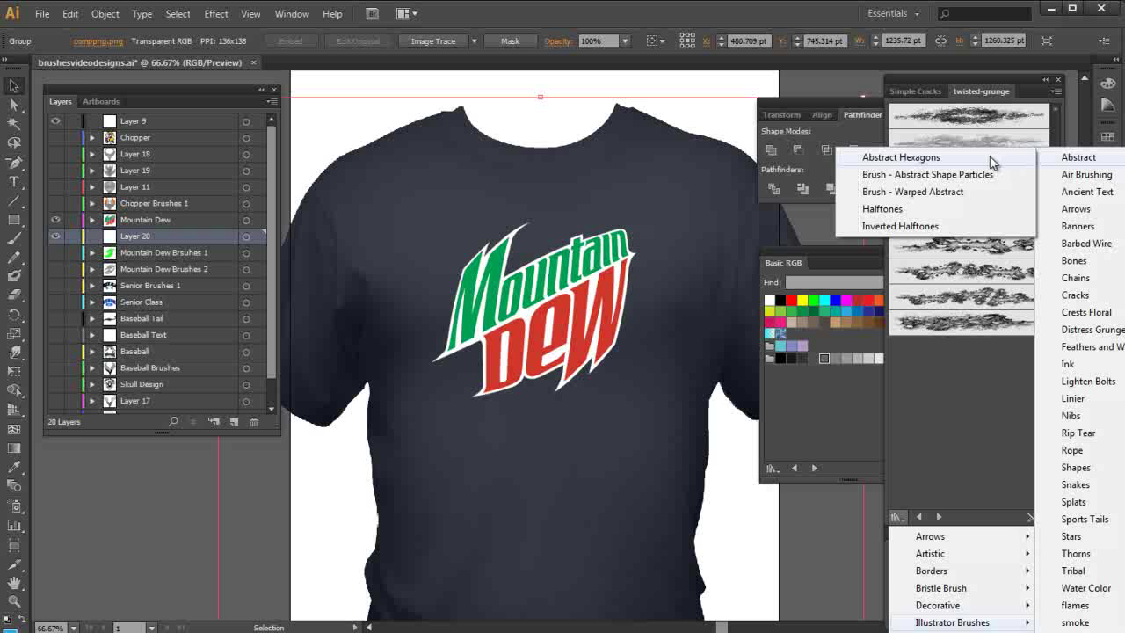
left_click(958, 190)
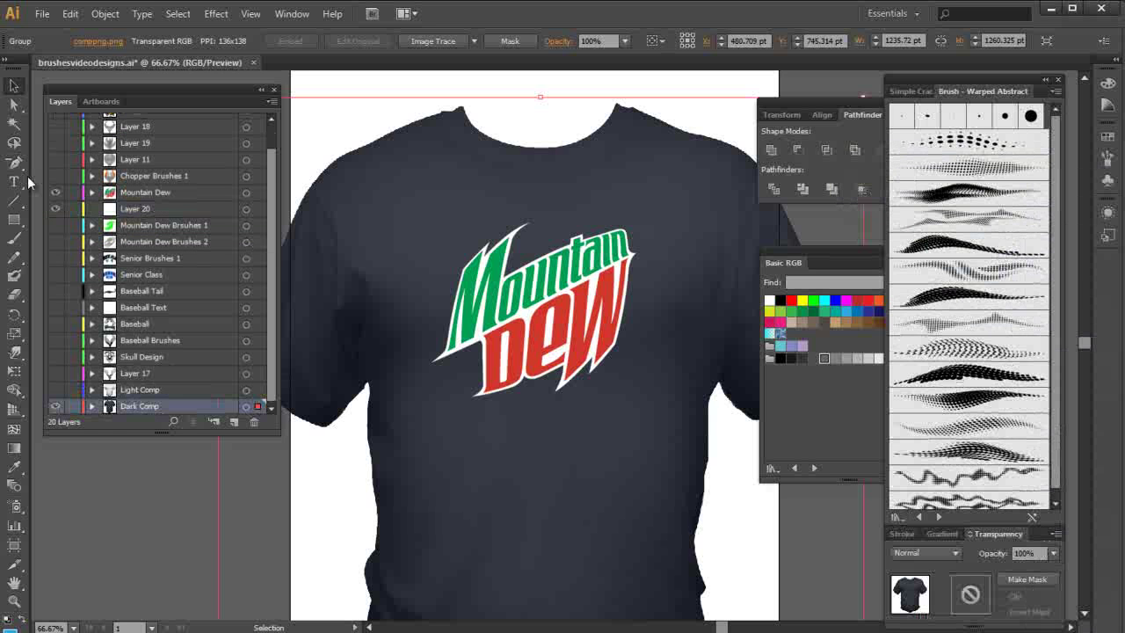
Step: Paint a diagonal wavy test stroke right of the logo with the Warped Abstract 13 brush
left_click(20, 242)
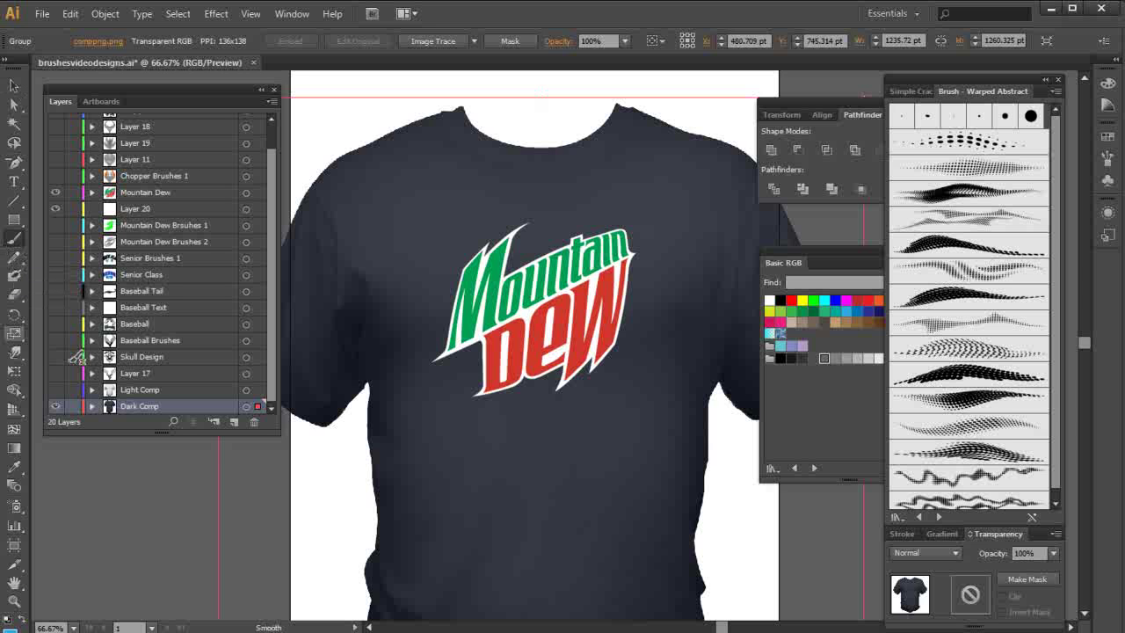
scroll(1057, 447, "down", 1)
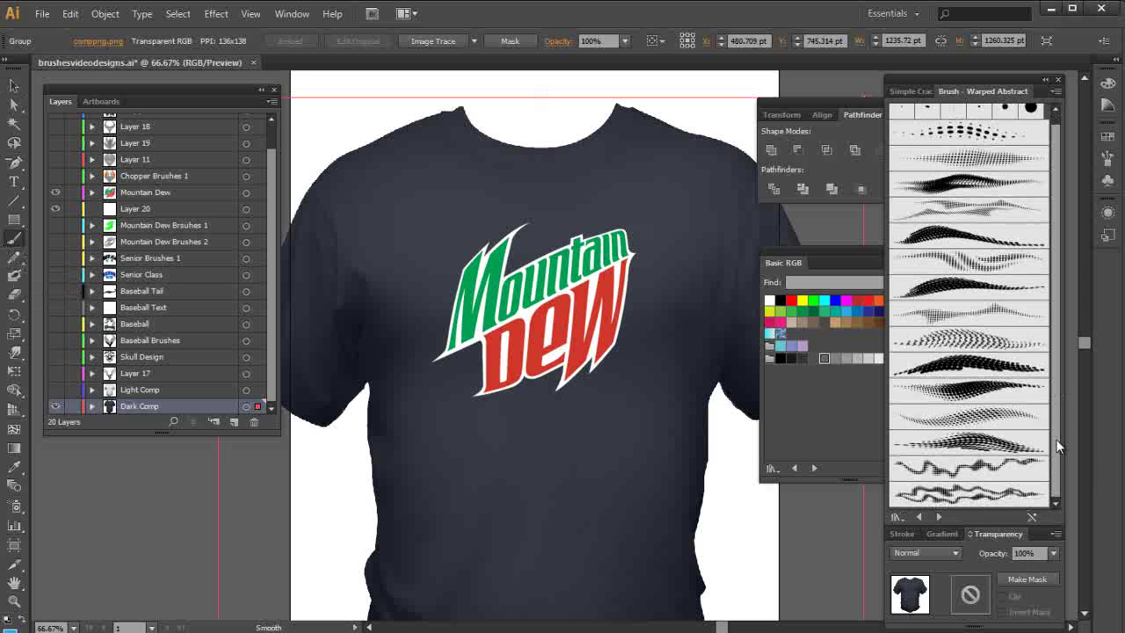
left_click(981, 501)
mouse_move(489, 505)
left_mouse_down()
mouse_move(548, 445)
mouse_move(622, 413)
mouse_move(665, 354)
mouse_move(684, 294)
left_mouse_up()
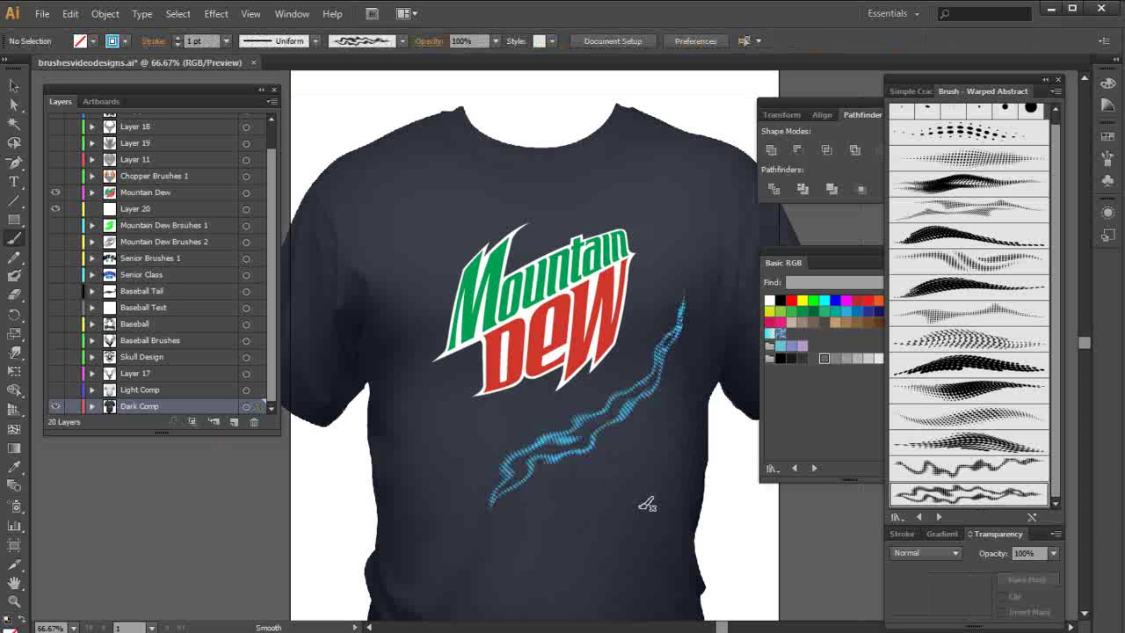
left_click(1000, 389)
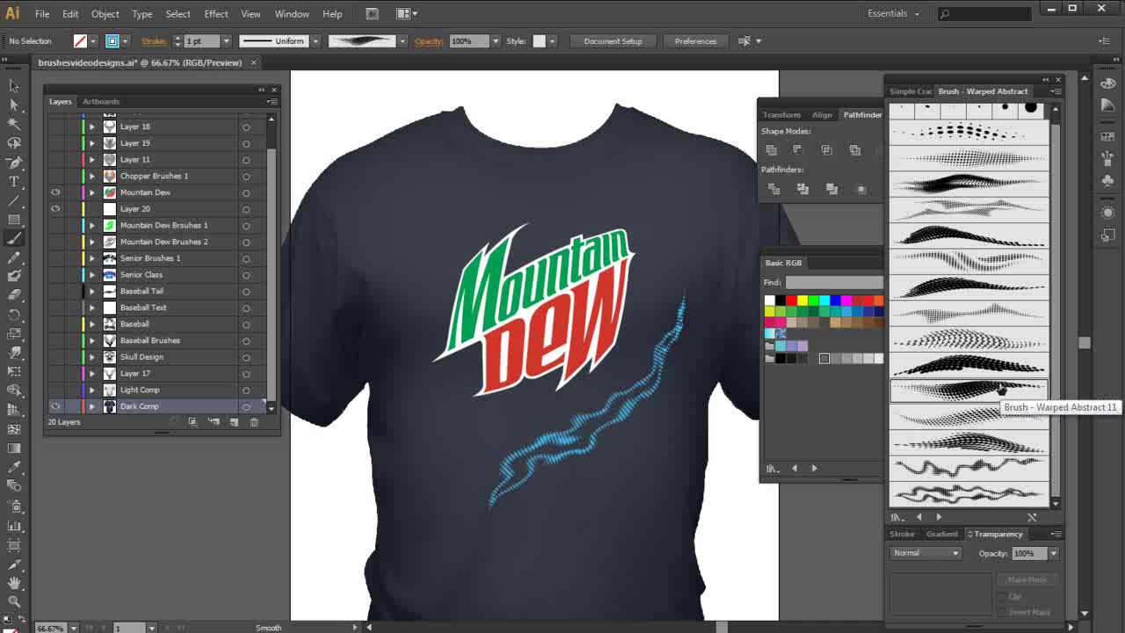
left_click(15, 85)
left_click(596, 409)
Step: Select the test stroke and preview Warped Abstract 05, 02 and a sparser dotted brush on it
left_click(581, 429)
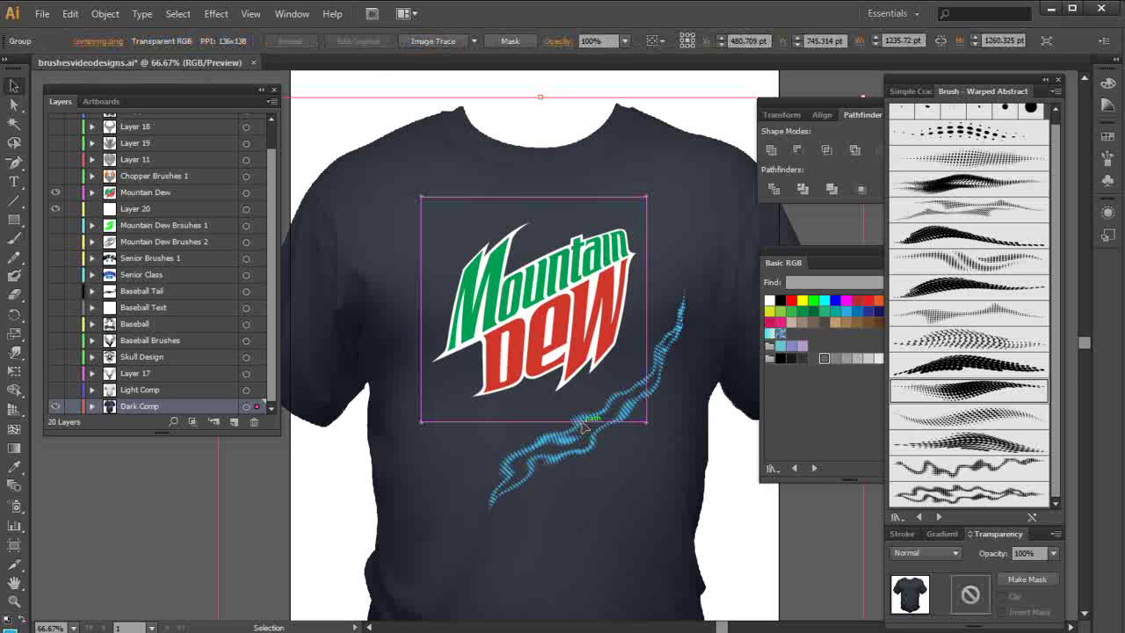
left_click(581, 455)
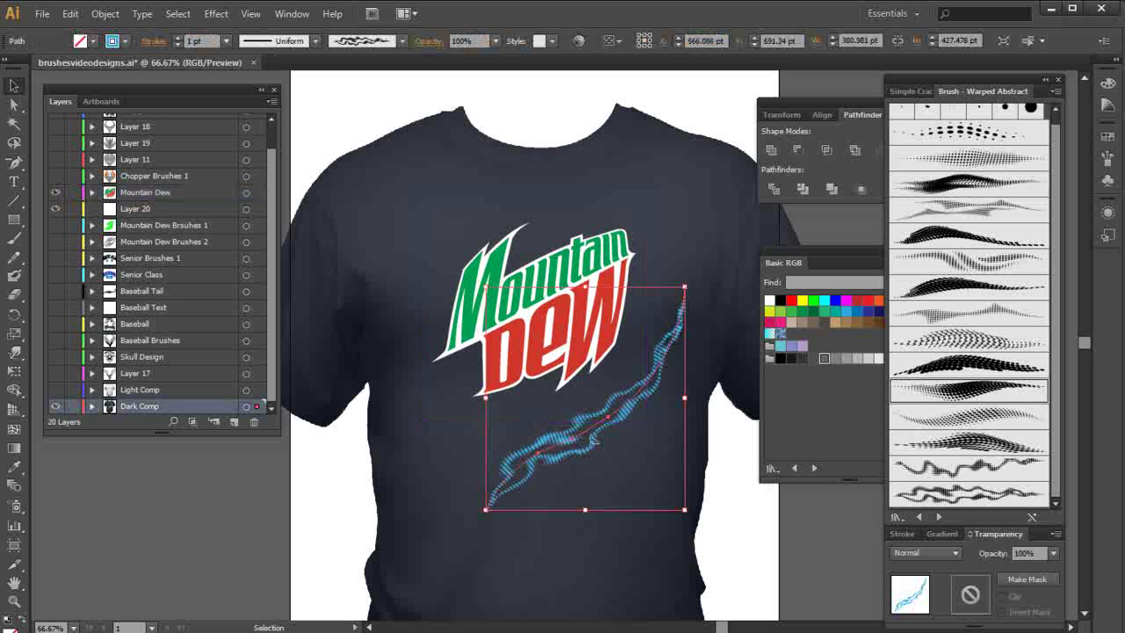
left_click(938, 236)
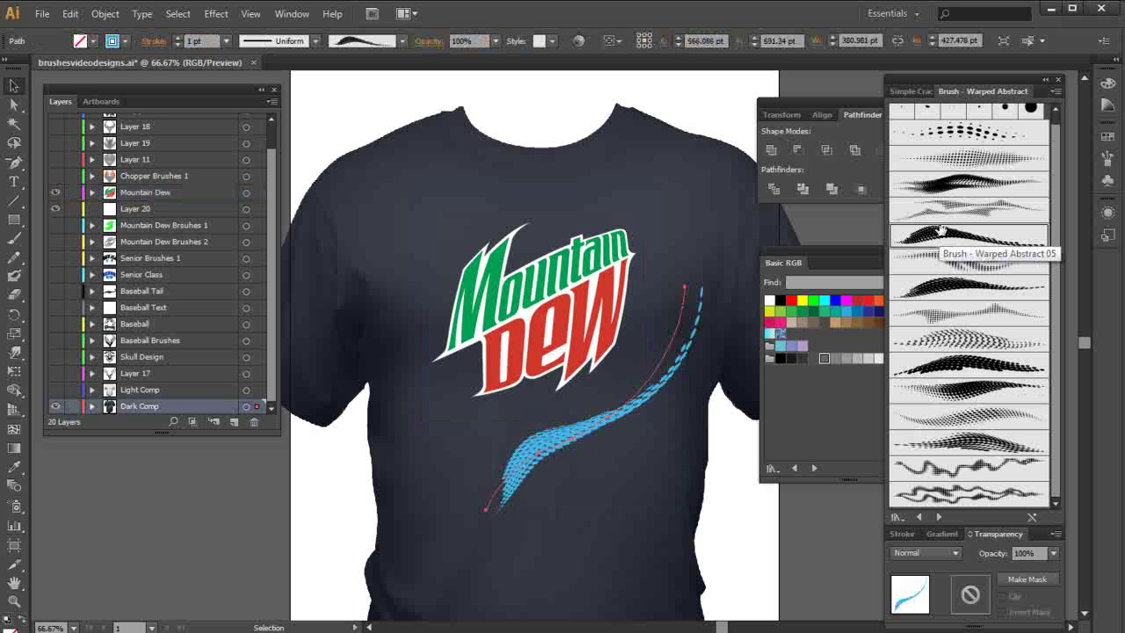
left_click(943, 185)
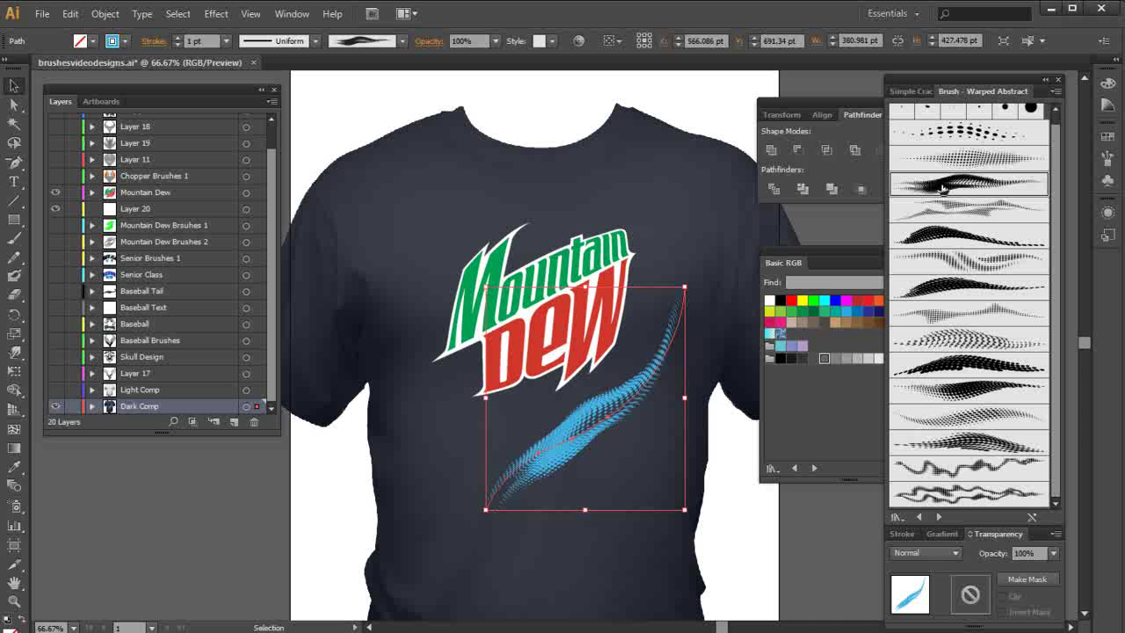
left_click(931, 157)
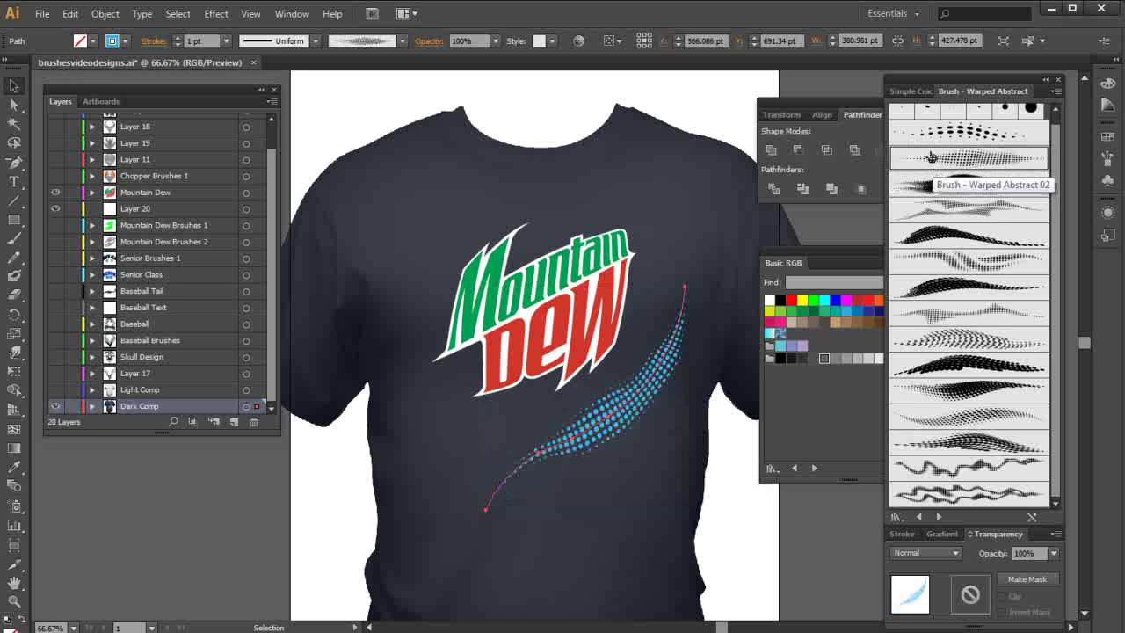
left_click(931, 134)
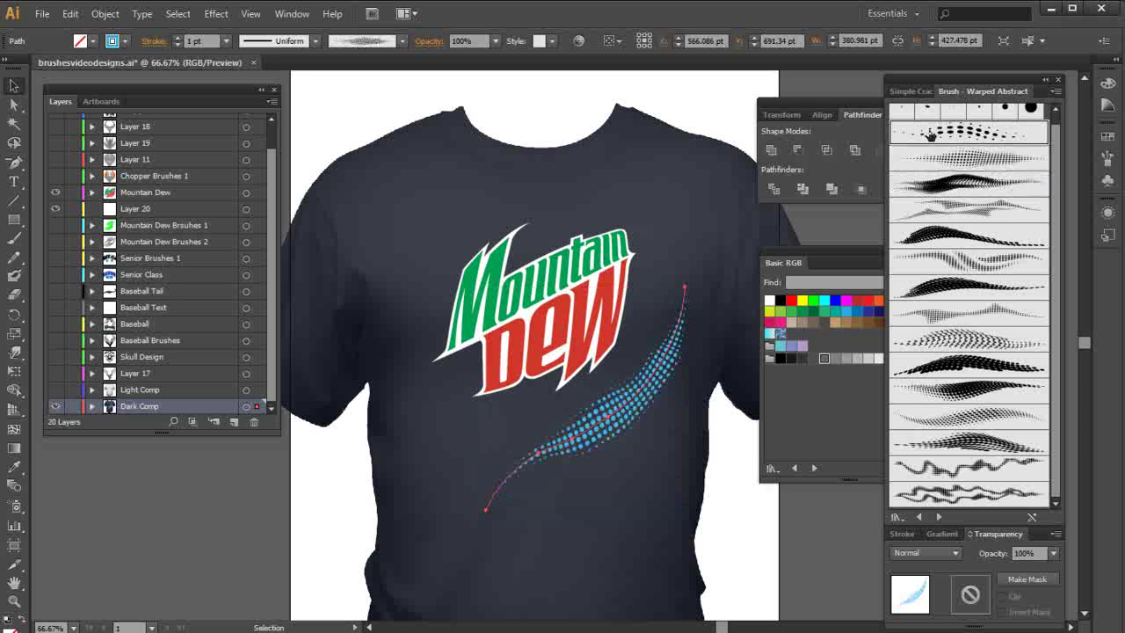
Step: Try the dense blue wave, thin wavy and wide wavy brushes, then delete the test stroke
left_click(957, 388)
left_click(957, 365)
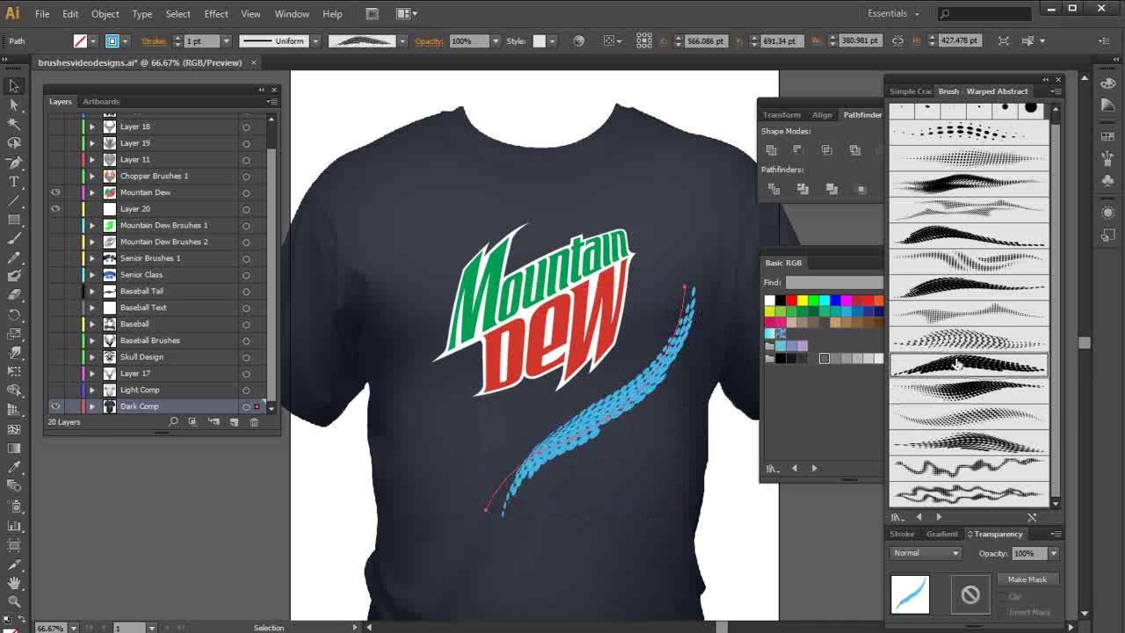
left_click(977, 497)
left_click(973, 471)
left_click(973, 494)
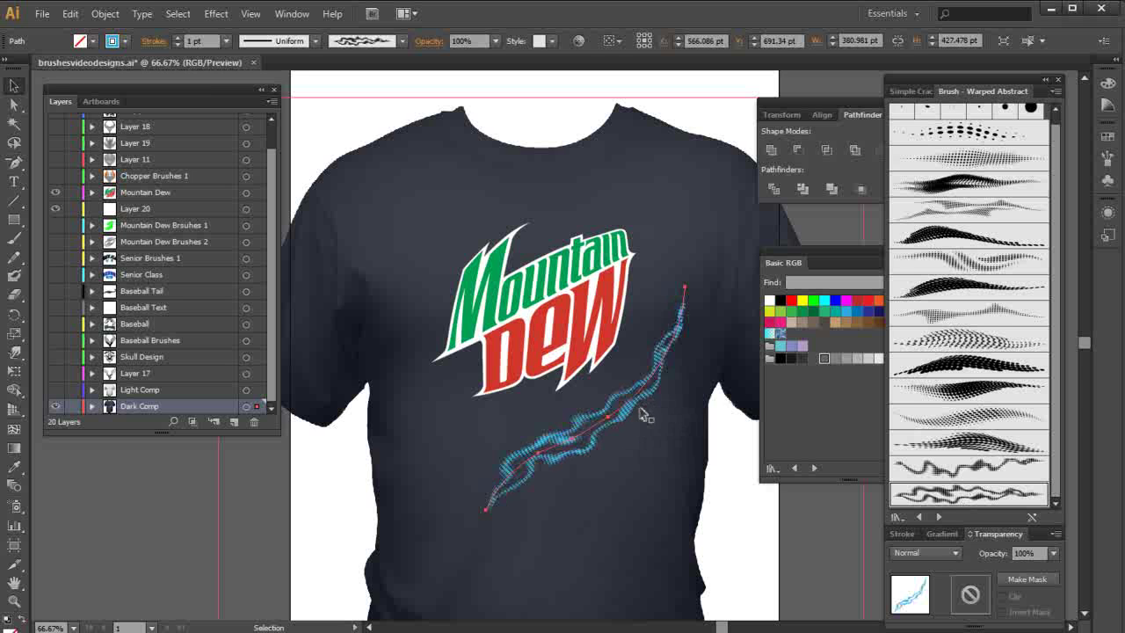
key("Delete")
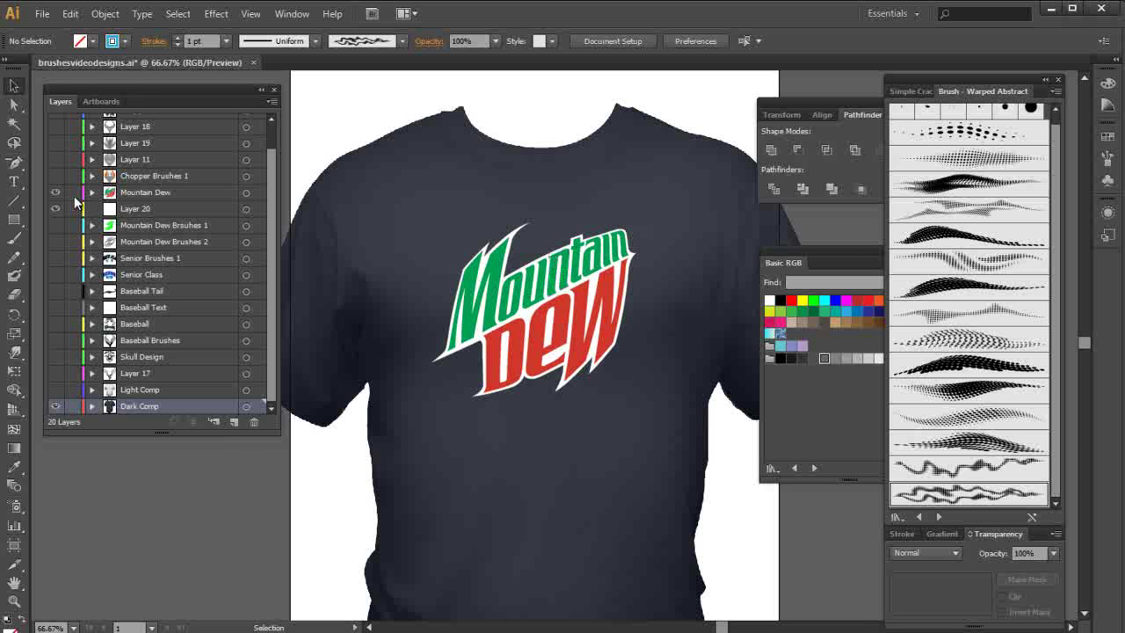
Step: Paint six blue halftone Warped Abstract strokes radiating diagonally around the Mountain Dew logo
left_click(15, 243)
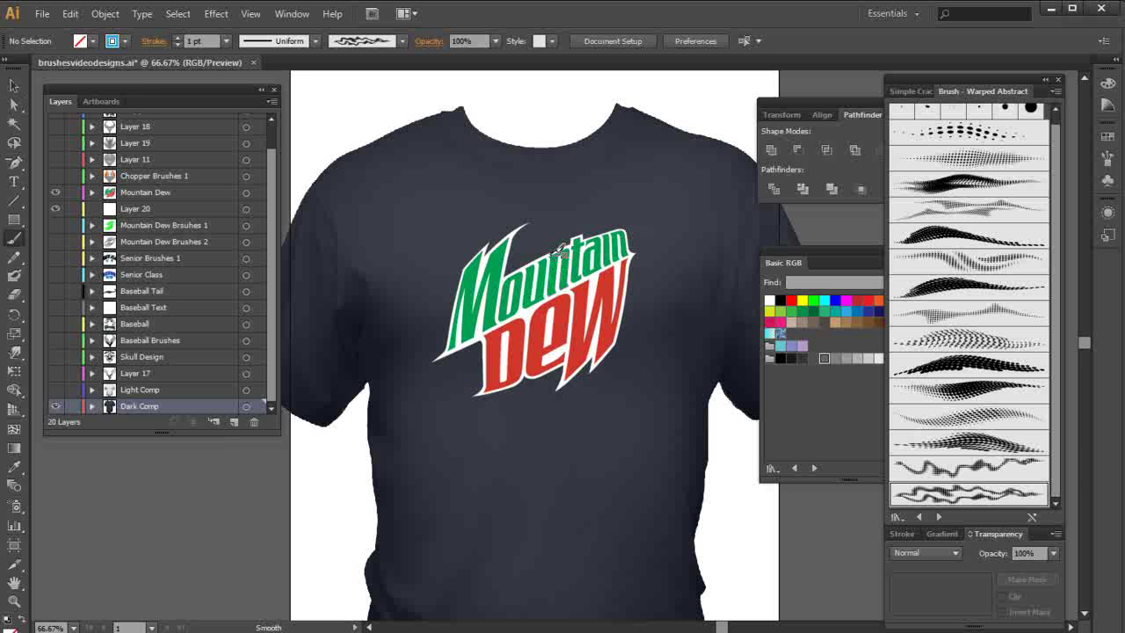
mouse_move(509, 281)
left_mouse_down()
mouse_move(570, 232)
mouse_move(657, 214)
left_mouse_up()
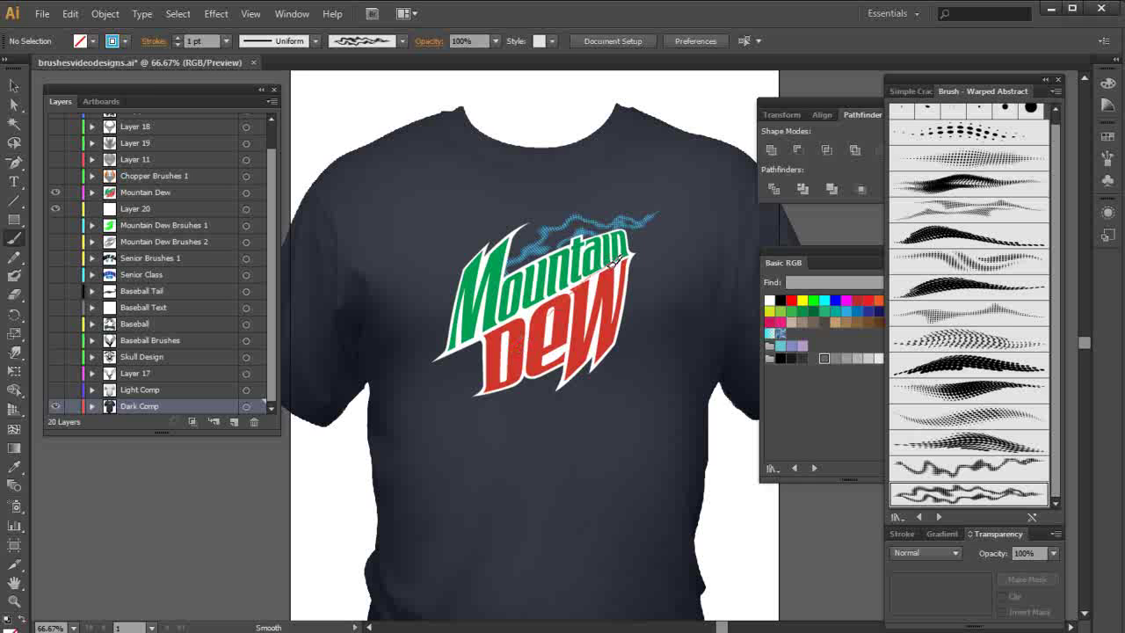
left_click_drag(650, 244, 696, 184)
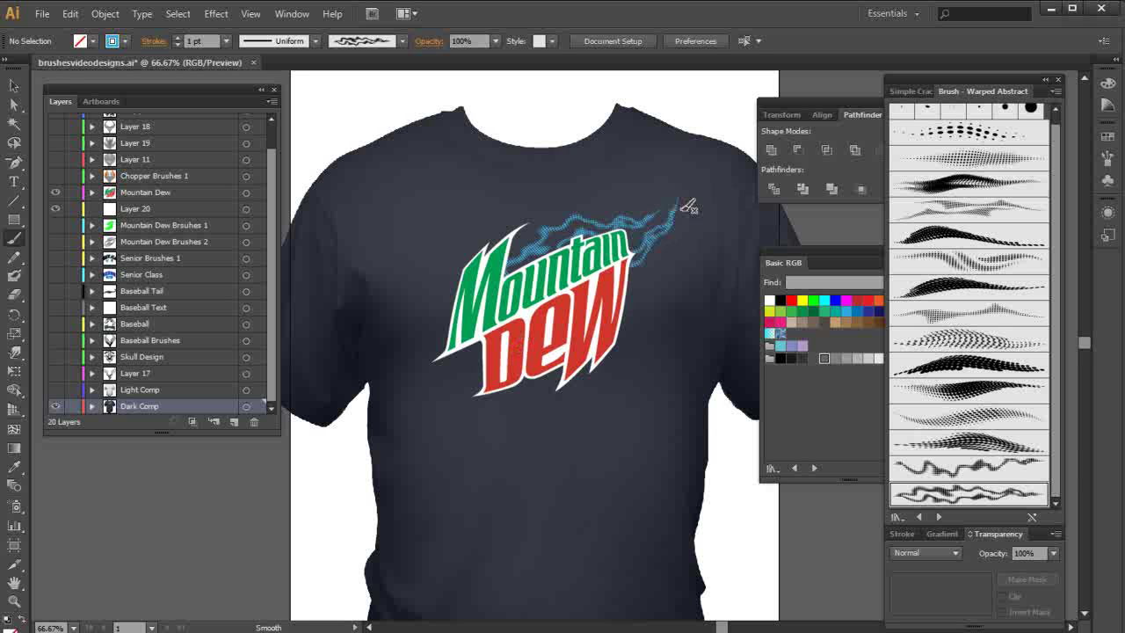
mouse_move(520, 365)
left_mouse_down()
mouse_move(605, 338)
mouse_move(643, 307)
mouse_move(677, 248)
left_mouse_up()
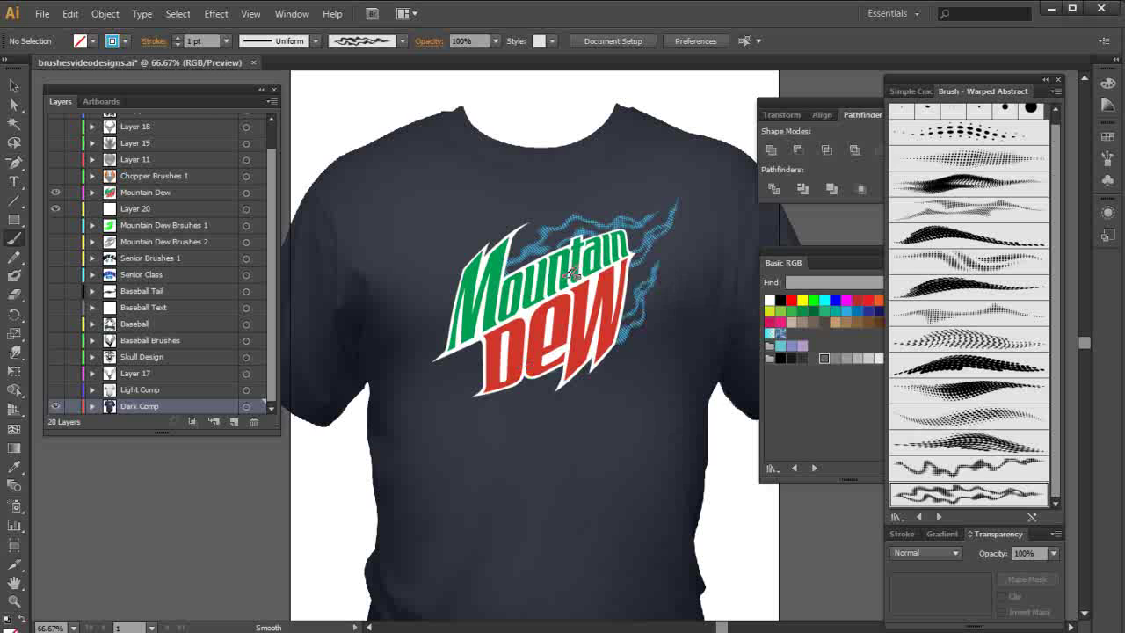
mouse_move(584, 248)
left_mouse_down()
mouse_move(493, 264)
mouse_move(409, 358)
left_mouse_up()
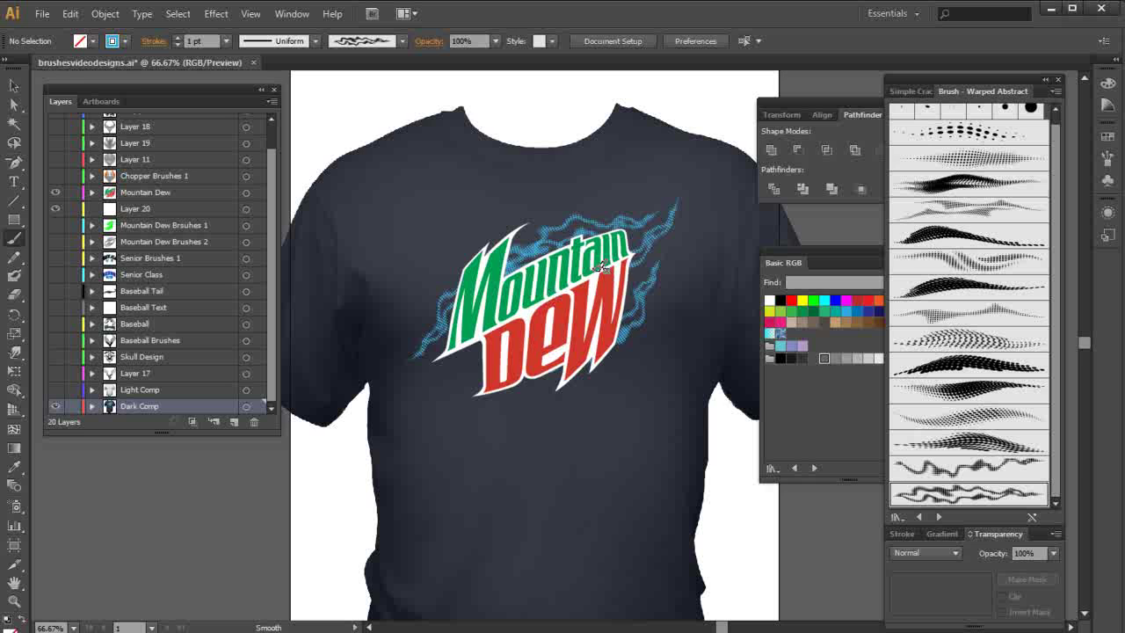
mouse_move(508, 303)
left_mouse_down()
mouse_move(439, 364)
mouse_move(398, 380)
left_mouse_up()
mouse_move(587, 343)
left_mouse_down()
mouse_move(473, 396)
mouse_move(432, 396)
left_mouse_up()
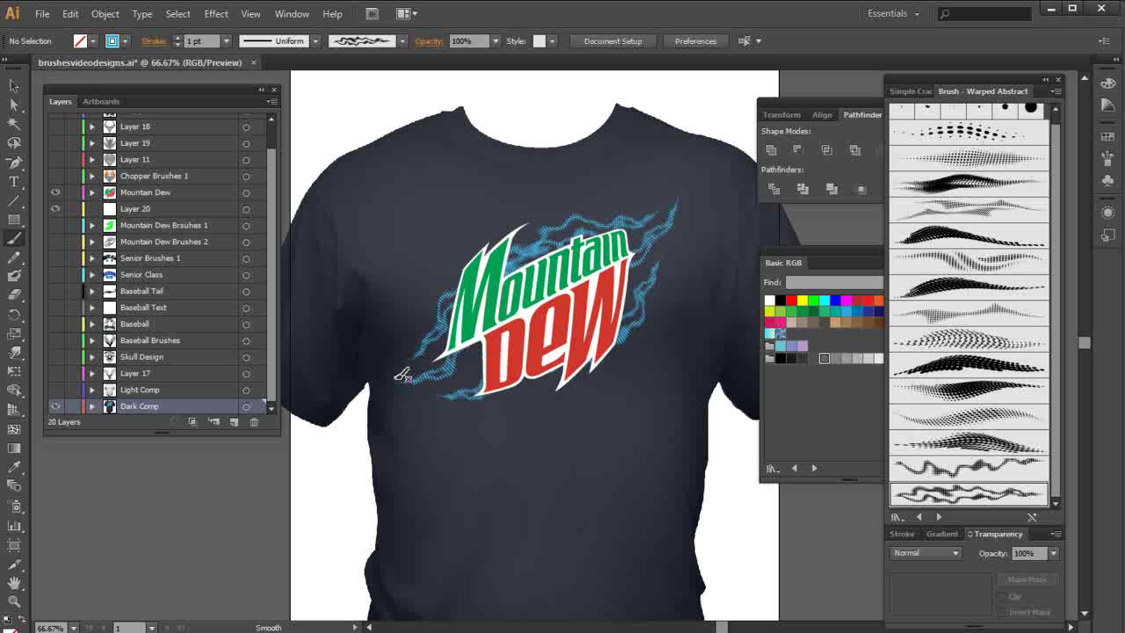
Step: With the logo hidden, drag one stroke's anchor point down-left to smooth its curve, then unhide the logo
left_click(54, 192)
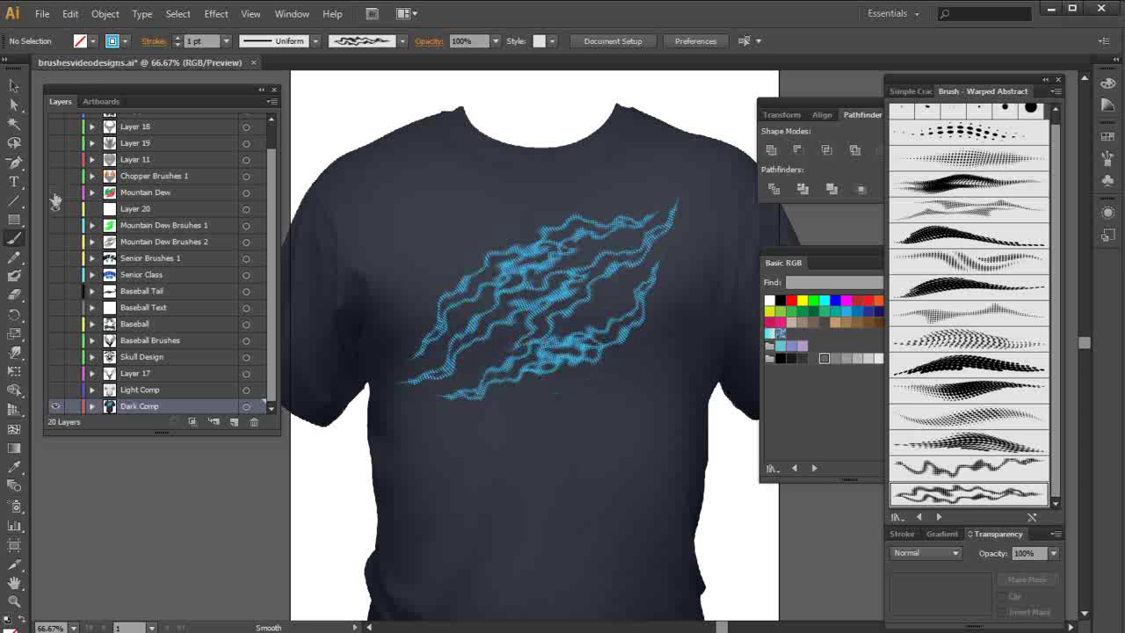
left_click(14, 85)
left_click(485, 329)
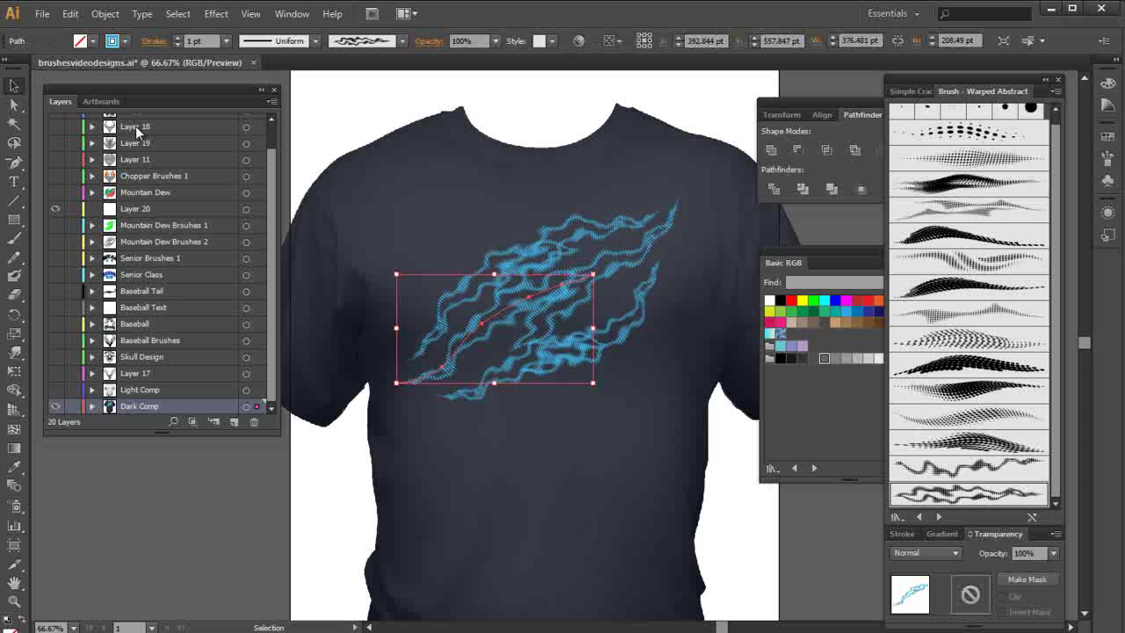
left_click(14, 104)
left_click_drag(486, 328, 455, 355)
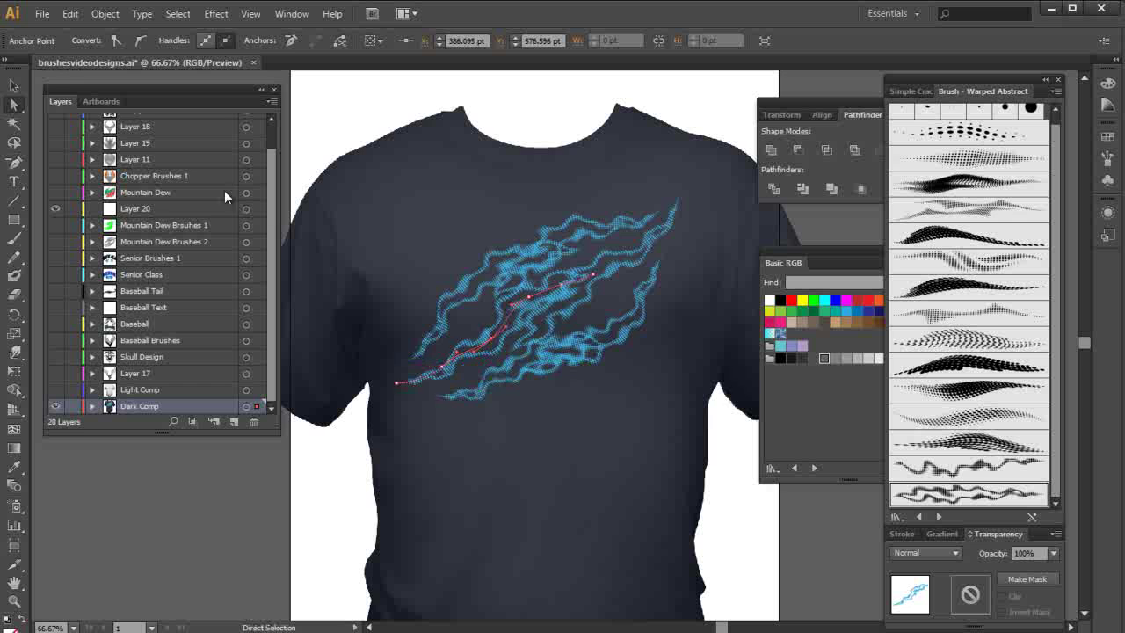
left_click(56, 191)
Step: Deselect the strokes, turn on Layer 20's visibility, and expand Dark Comp to list its paths
left_click(56, 208)
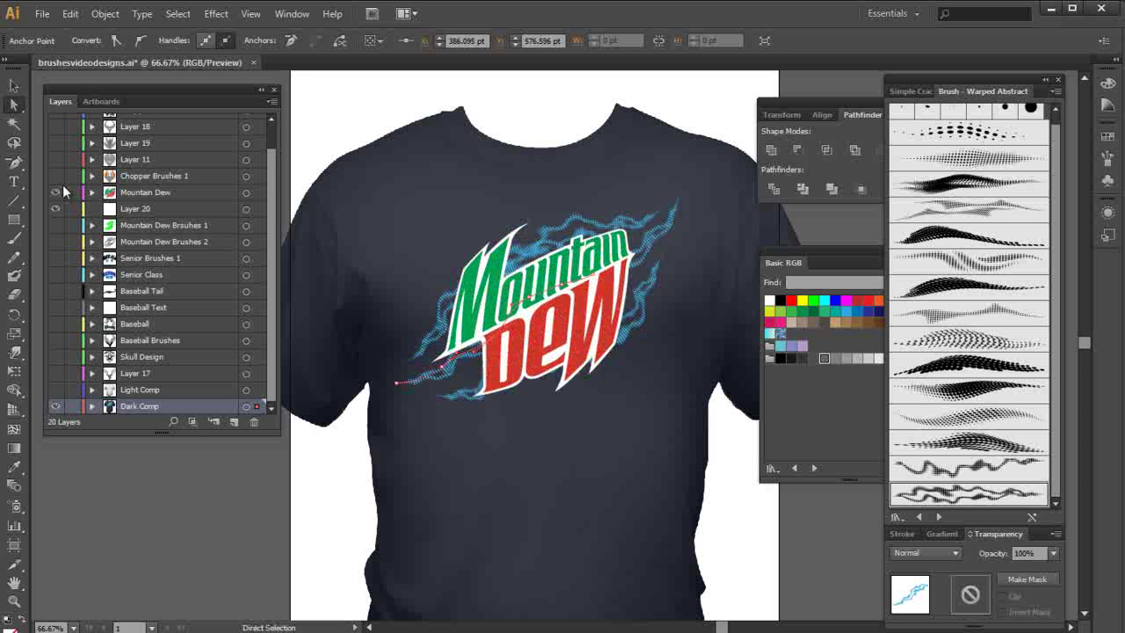
left_click(13, 85)
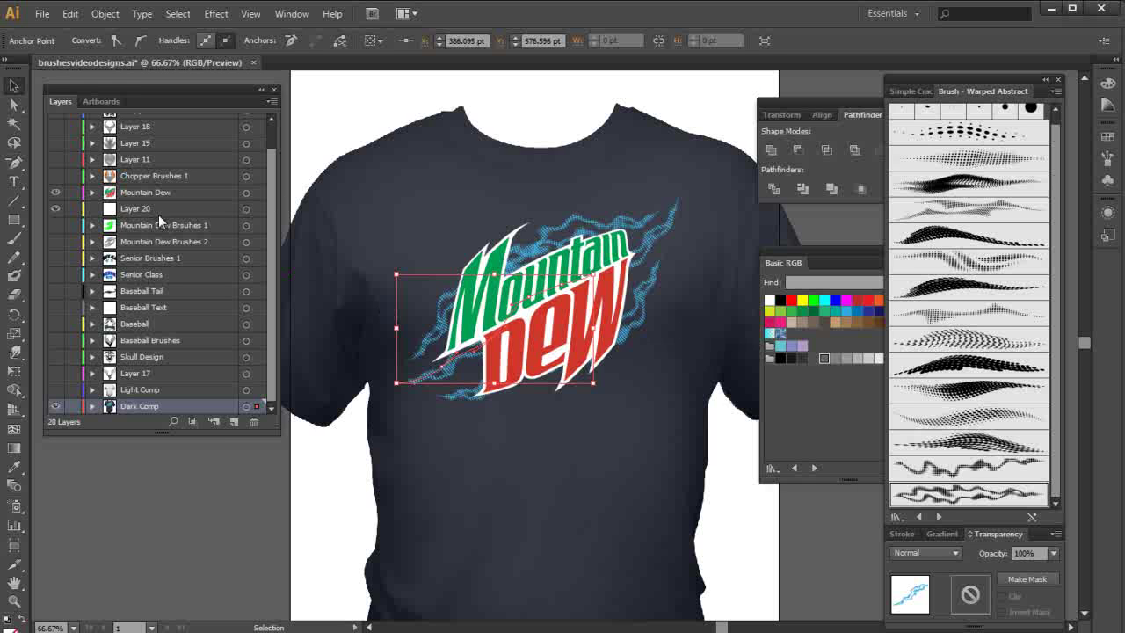
left_click(248, 212)
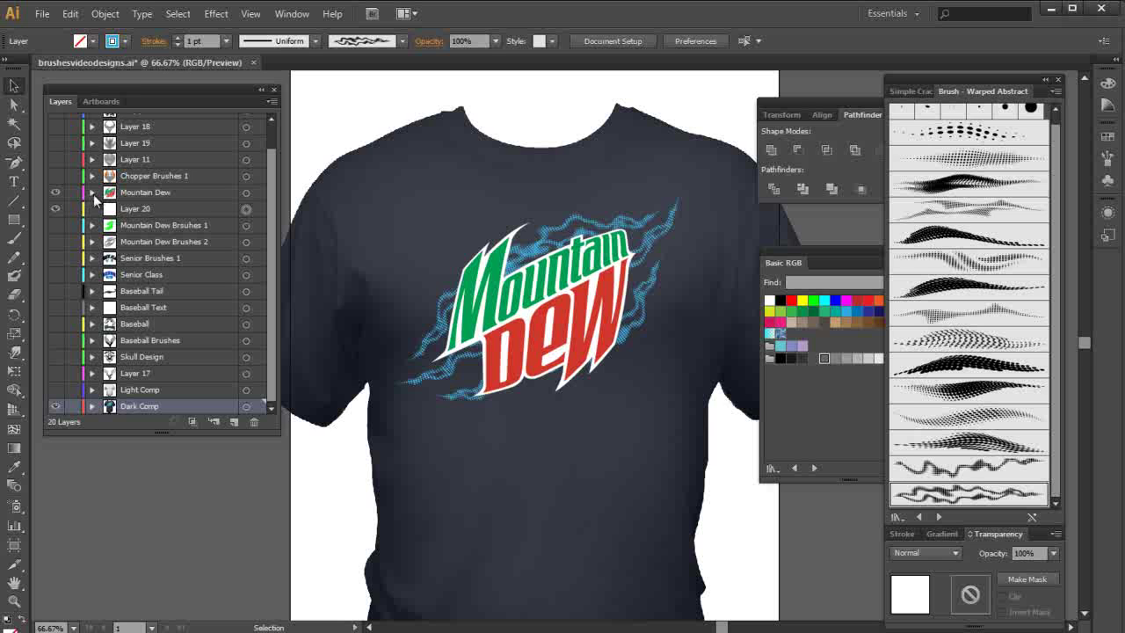
left_click(143, 211)
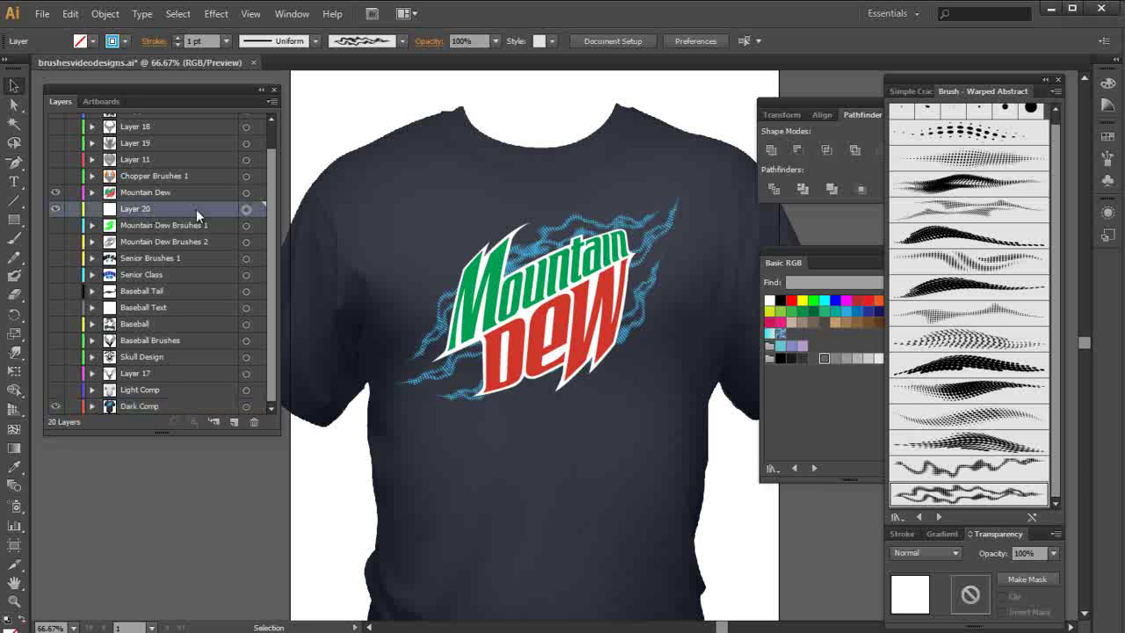
left_click(246, 208)
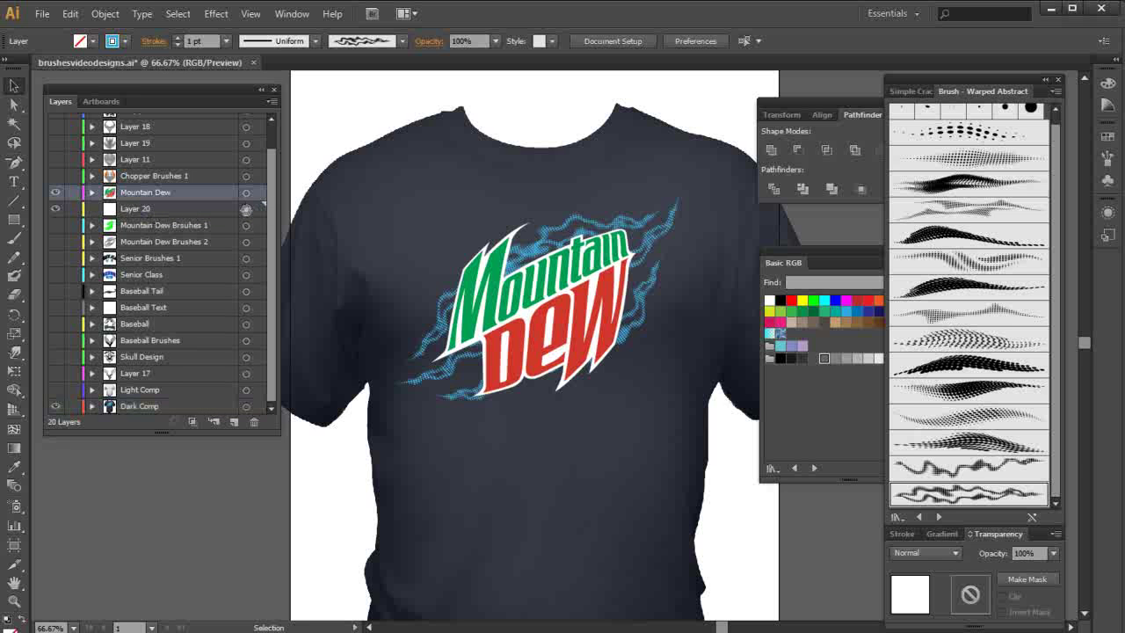
left_click(54, 209)
left_click(147, 406)
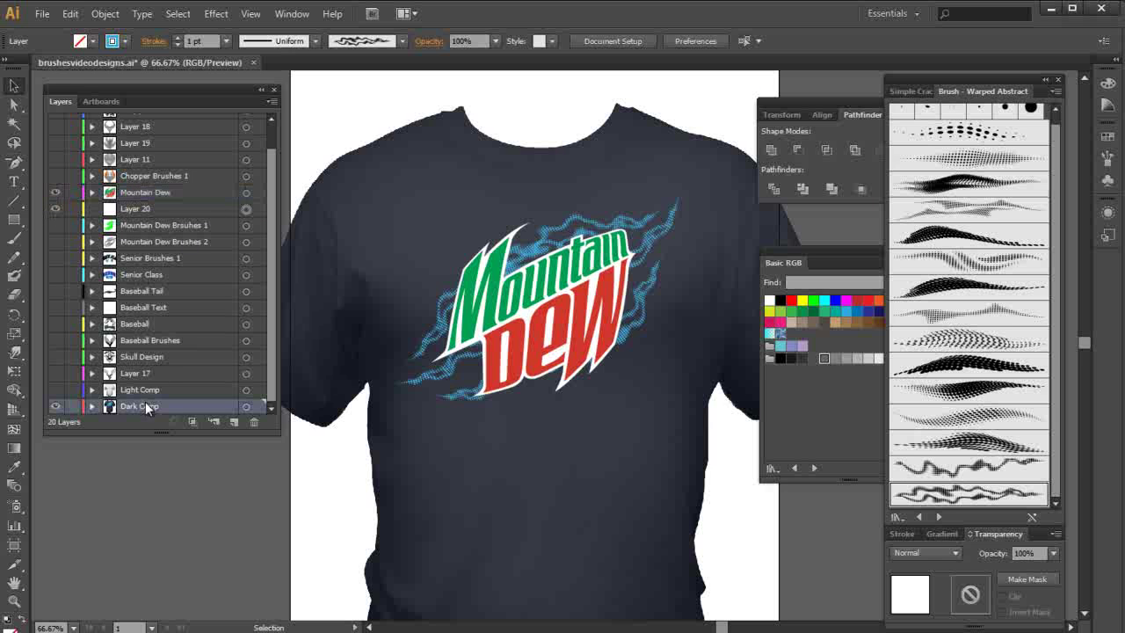
left_click(93, 406)
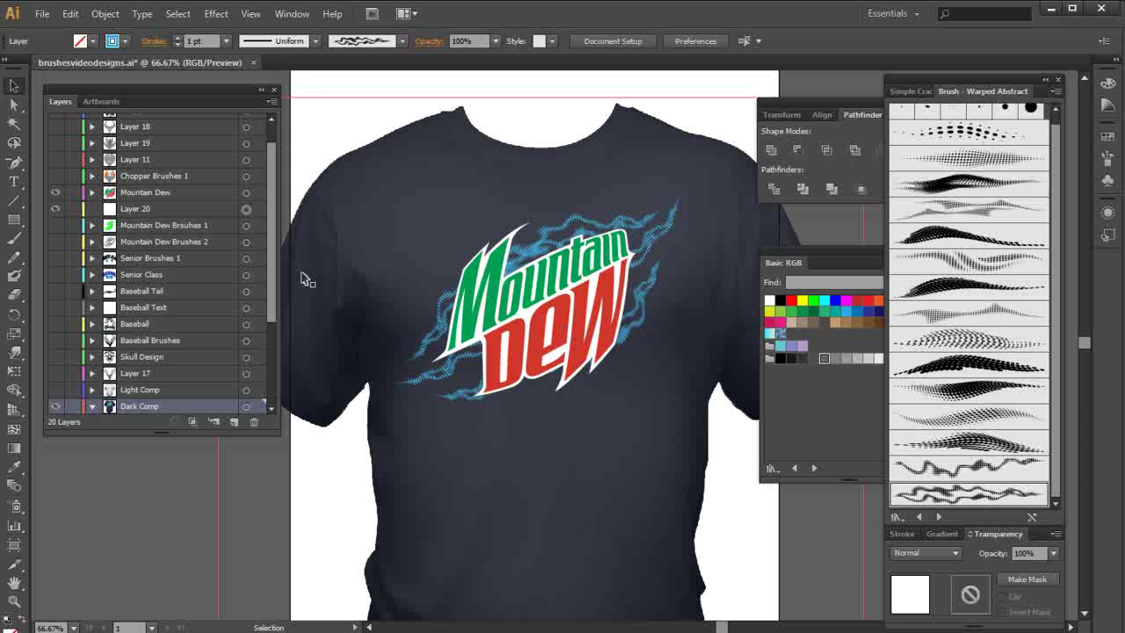
Step: Select the six <Path> stroke rows under Dark Comp and remove them from the shirt
scroll(273, 257, "down", 3)
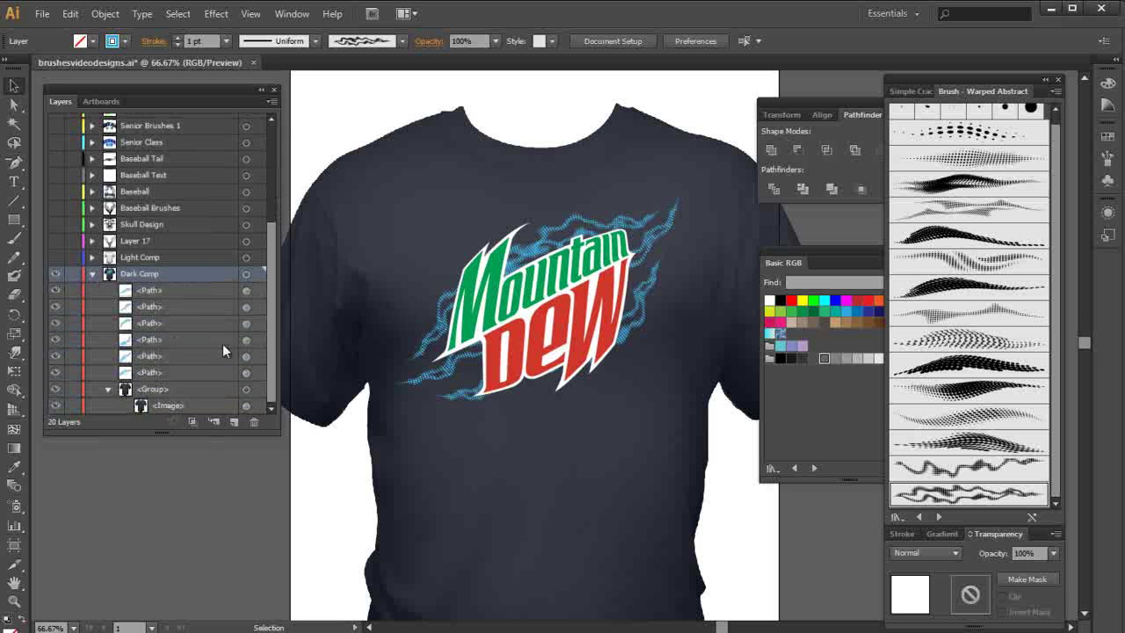
left_click(188, 289)
left_click(176, 371, "shift")
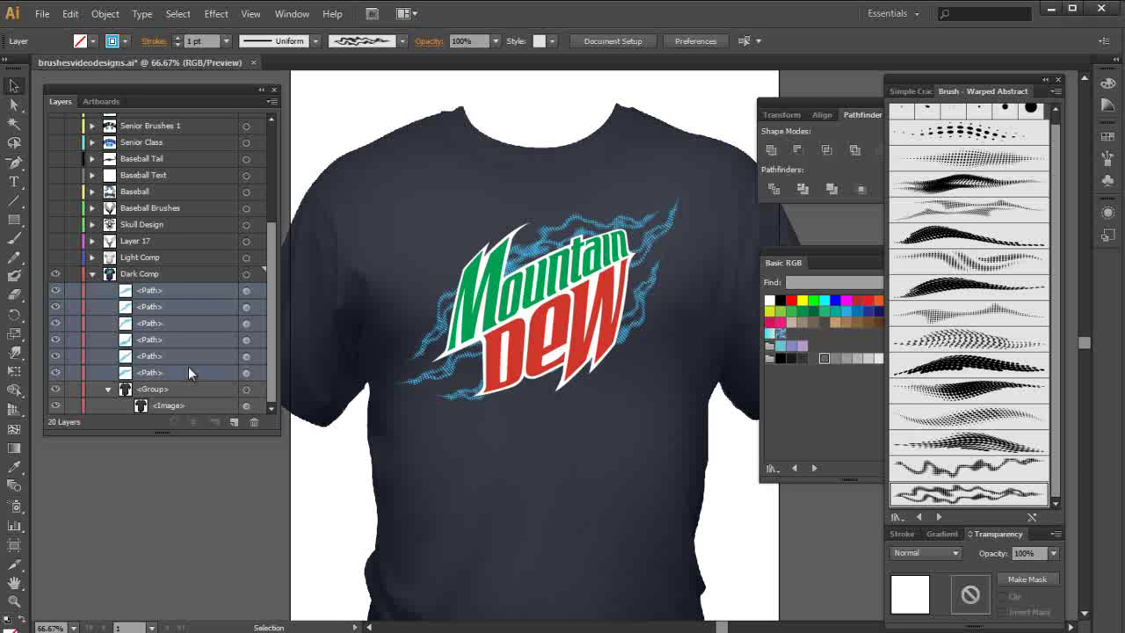
left_click_drag(257, 290, 257, 372)
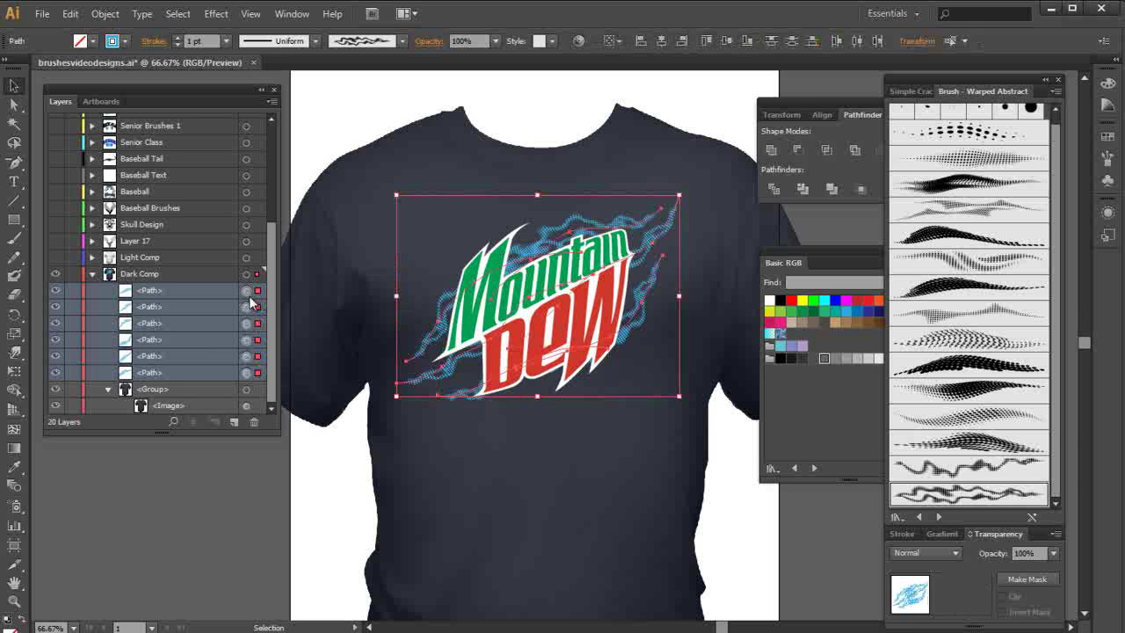
key("ctrl+g")
key("Delete")
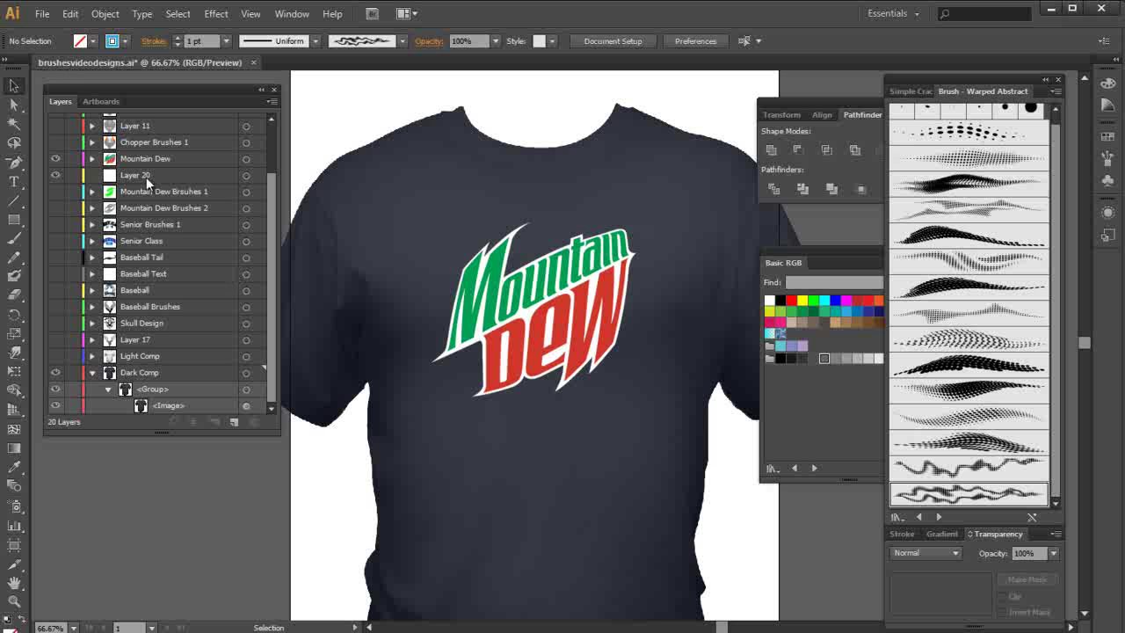
Step: Paste the strokes in place into Layer 20 and expand their appearance into filled shapes
left_click(78, 16)
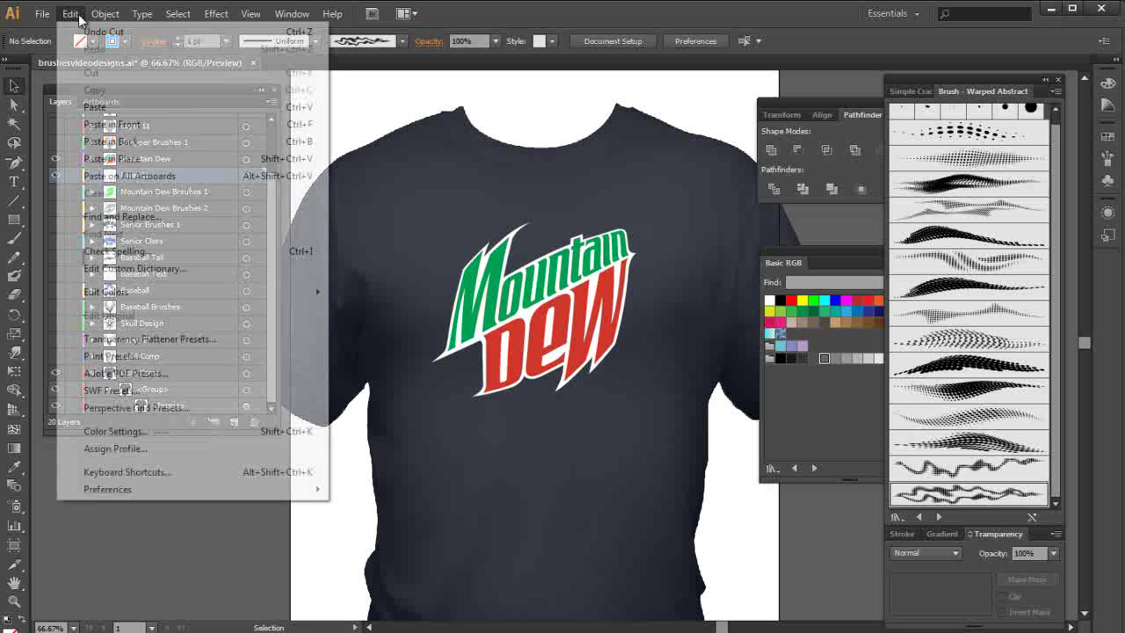
left_click(100, 161)
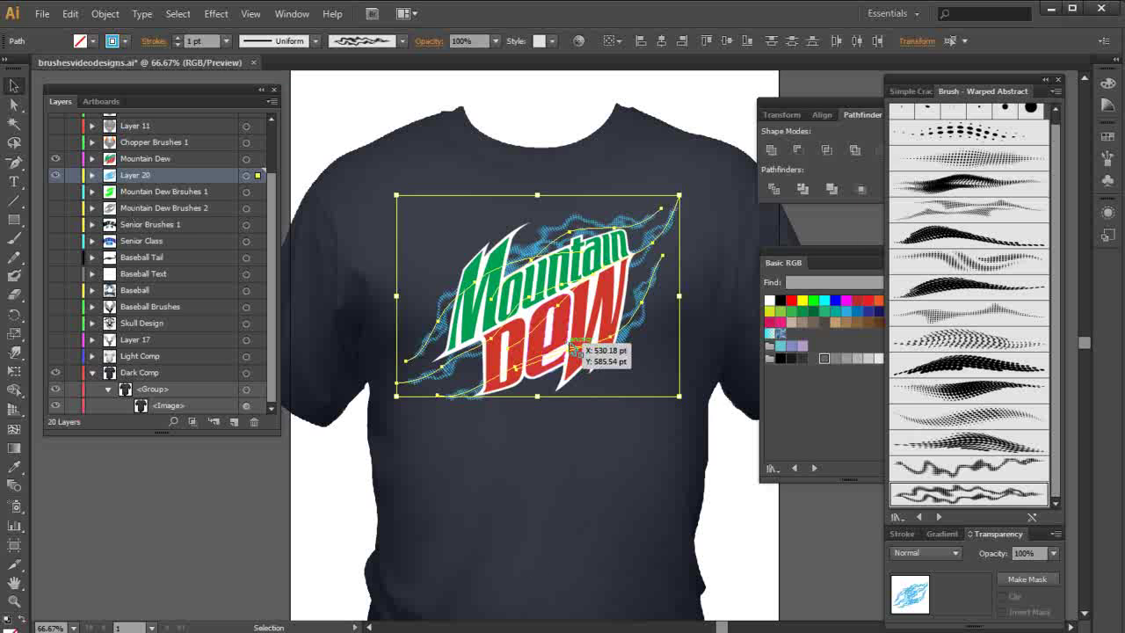
left_click(105, 13)
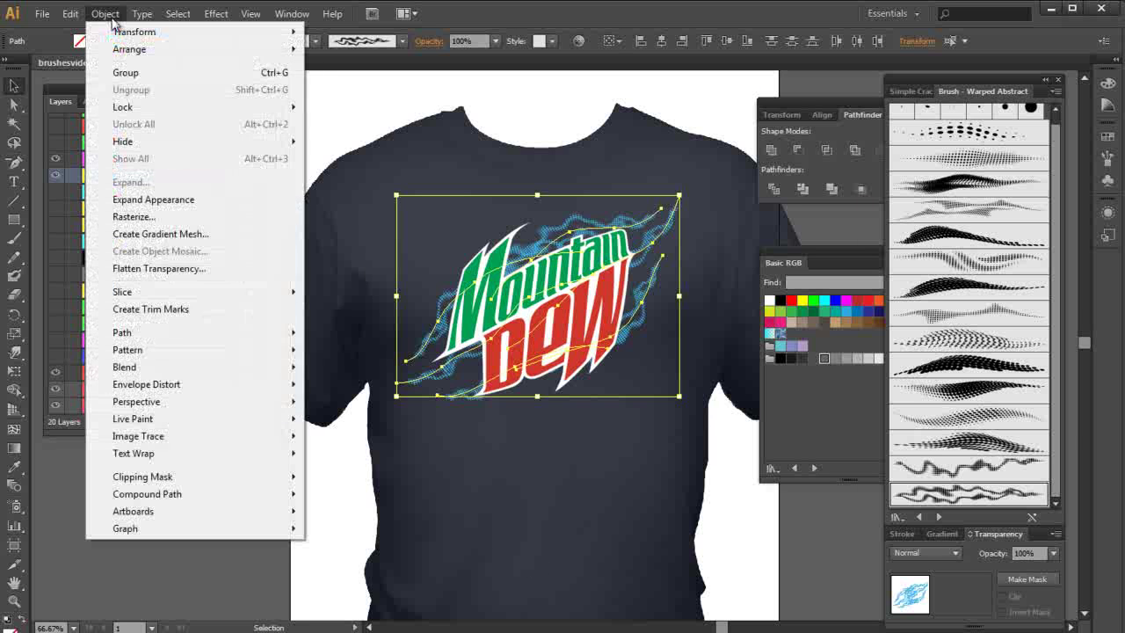
left_click(136, 198)
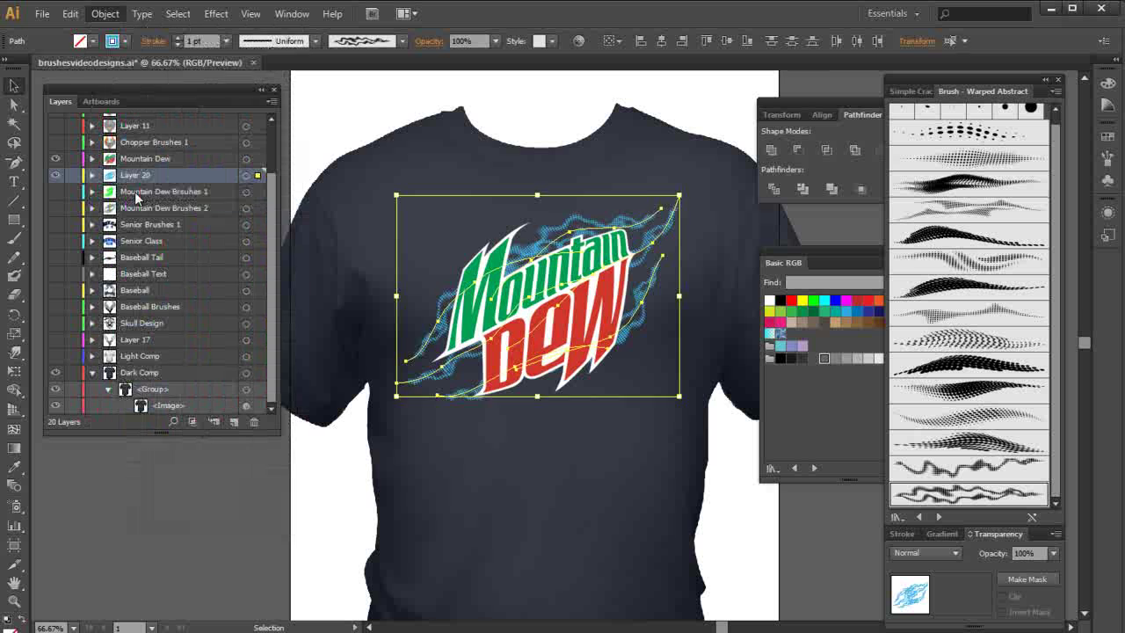
Step: Fill the expanded halftone strokes yellow, then recolour them RGB Green and preview on the light shirt
left_click(801, 300)
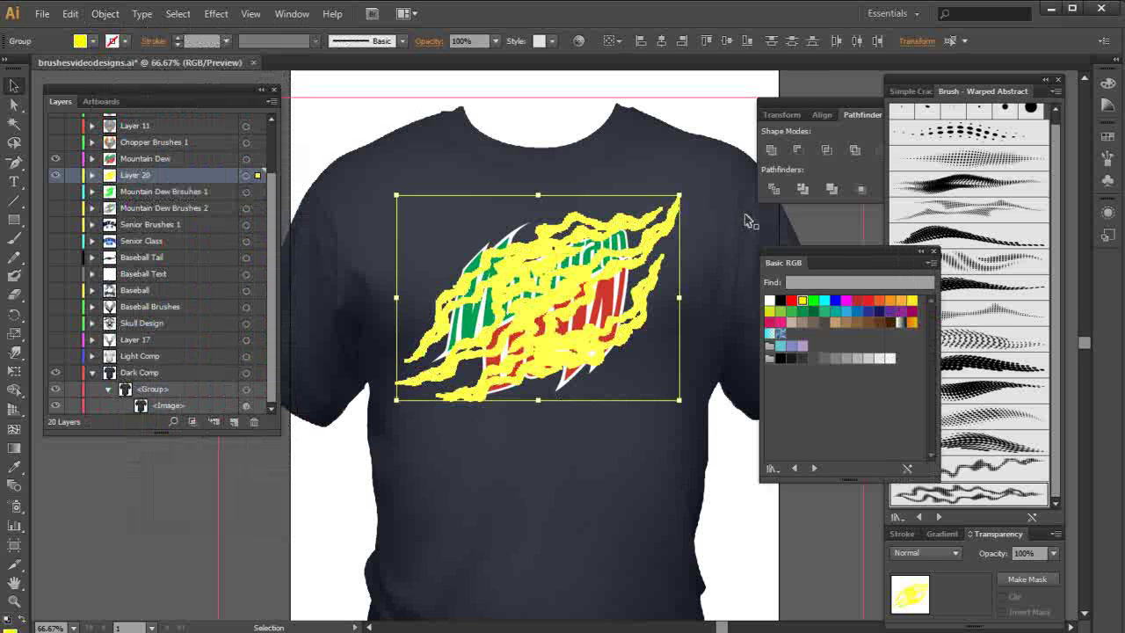
left_click(697, 88)
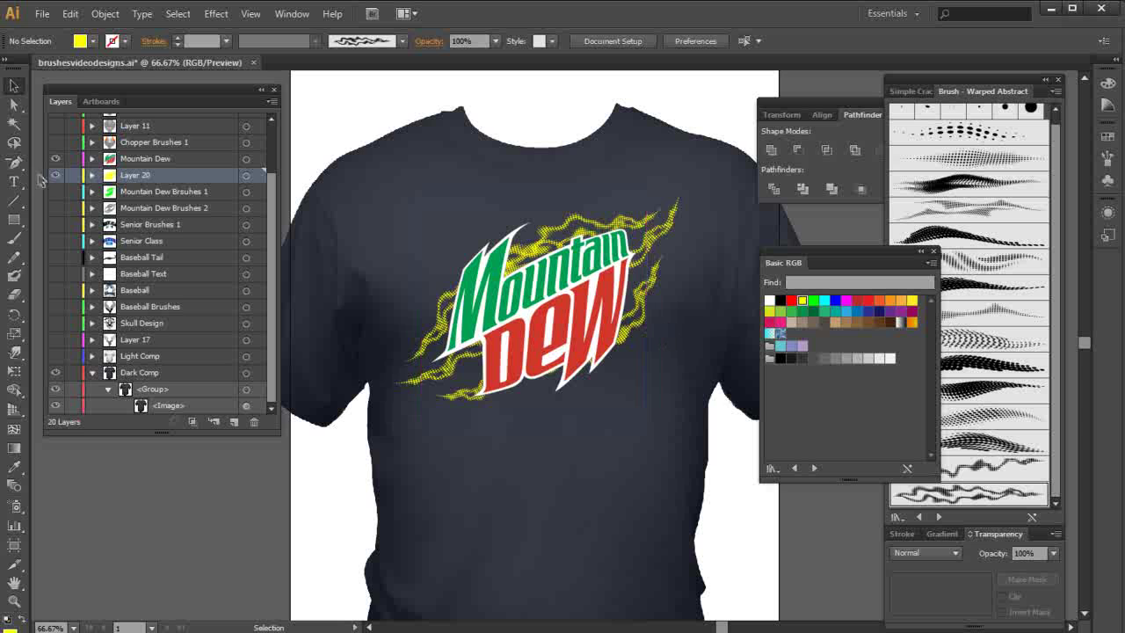
left_click(247, 175)
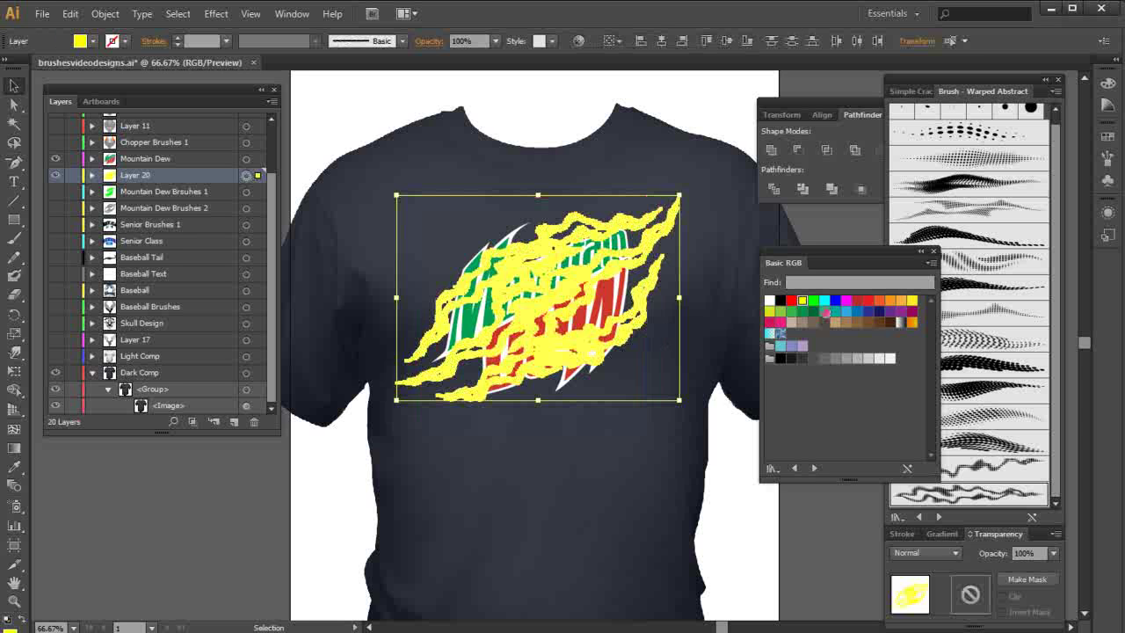
left_click(814, 301)
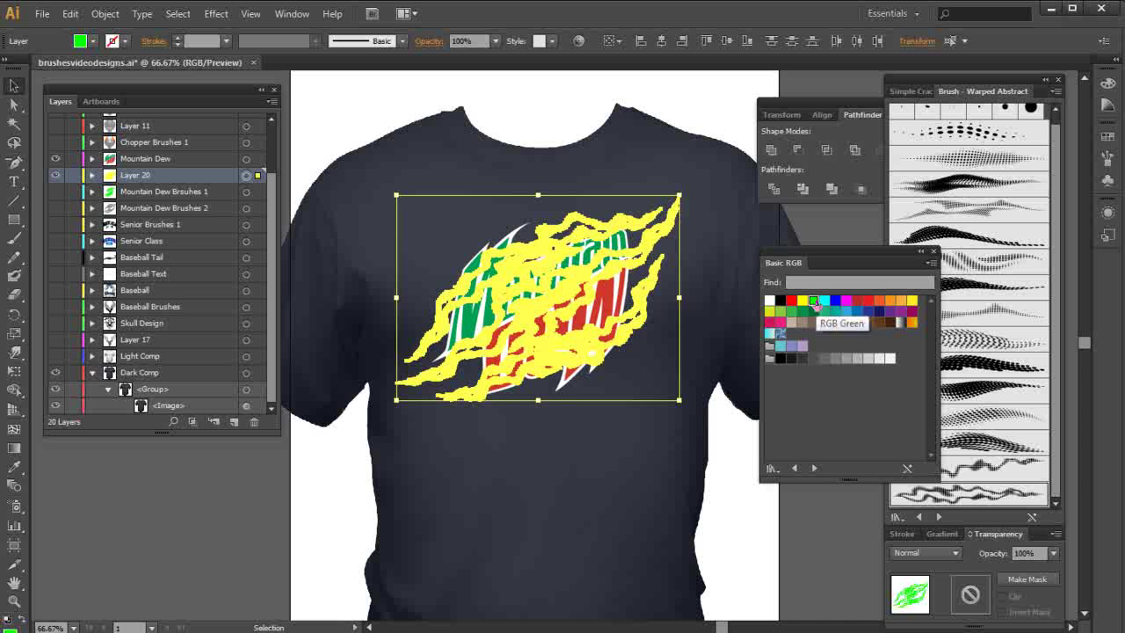
left_click(694, 89)
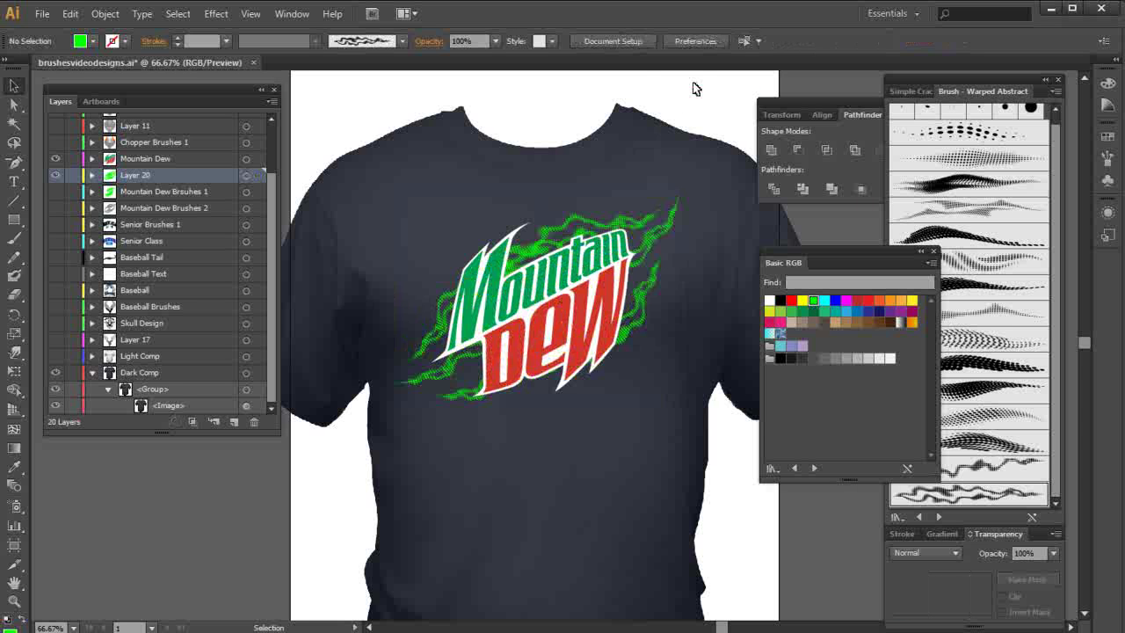
left_click(55, 356)
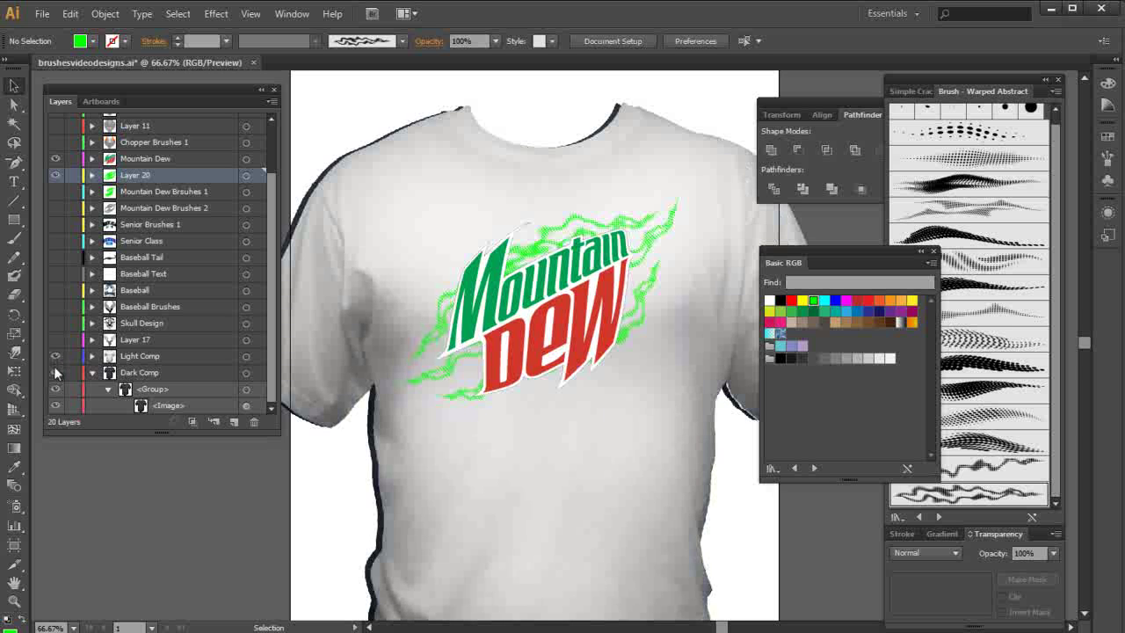
left_click(56, 373)
left_click(56, 376)
left_click(55, 355)
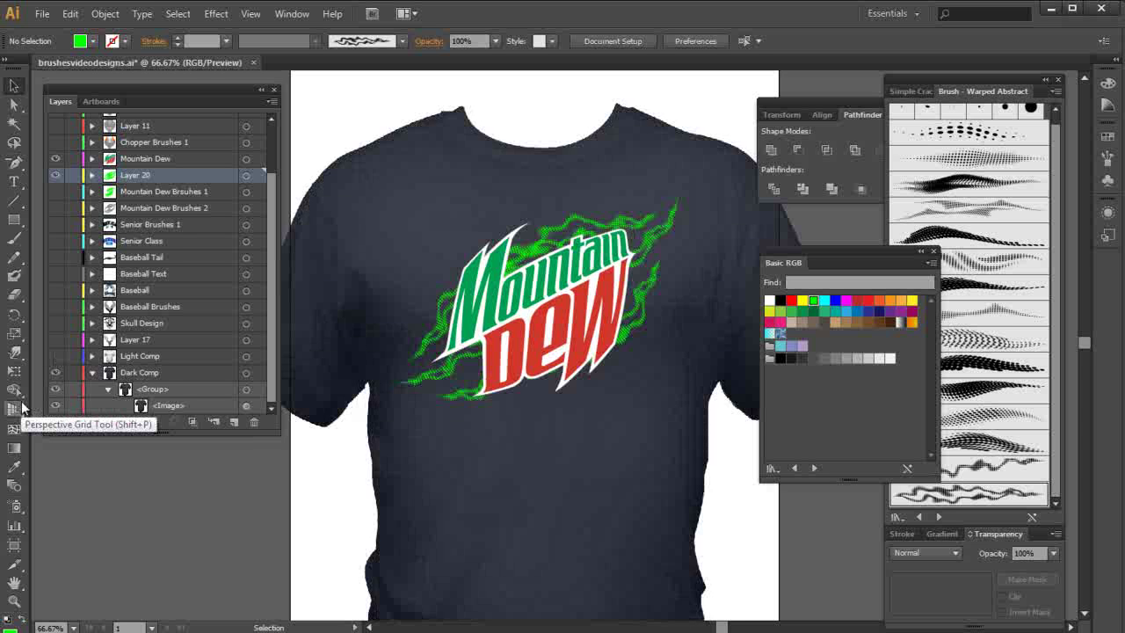